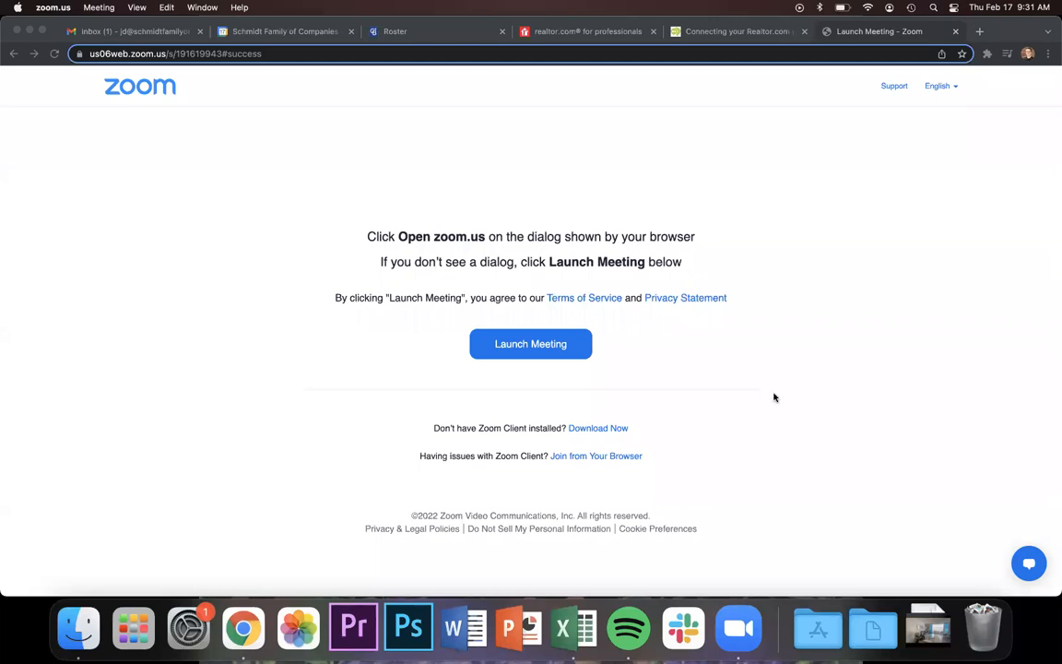
Close the Launch Meeting - Zoom tab and switch to the Coldwell Banker Roster profile.
{"action": "left_click", "coordinate": [956, 31]}
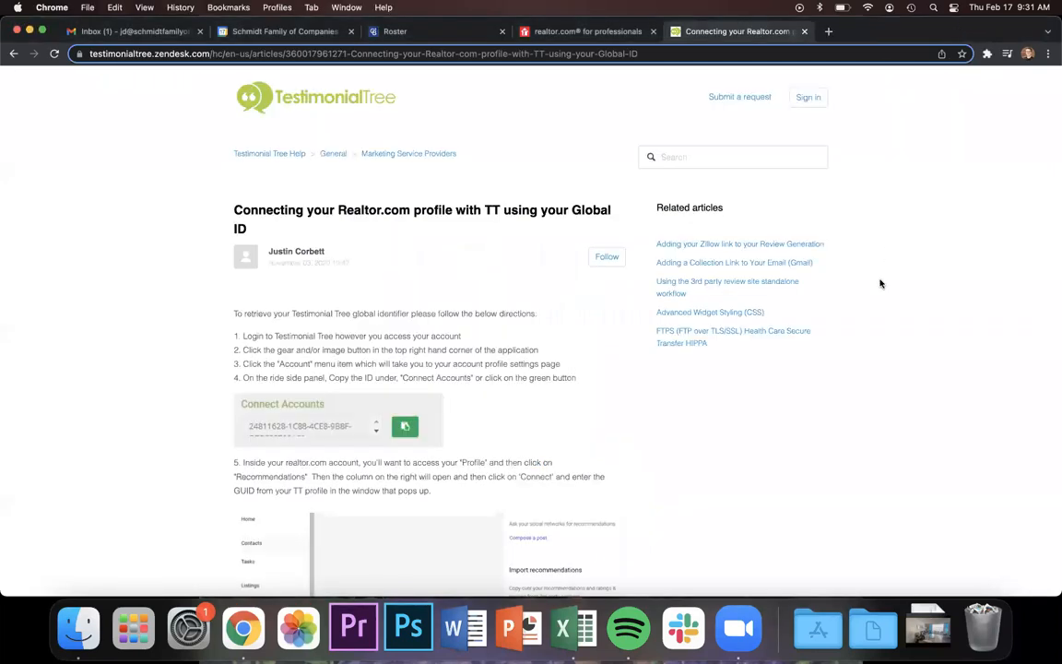
{"action": "left_click", "coordinate": [462, 34]}
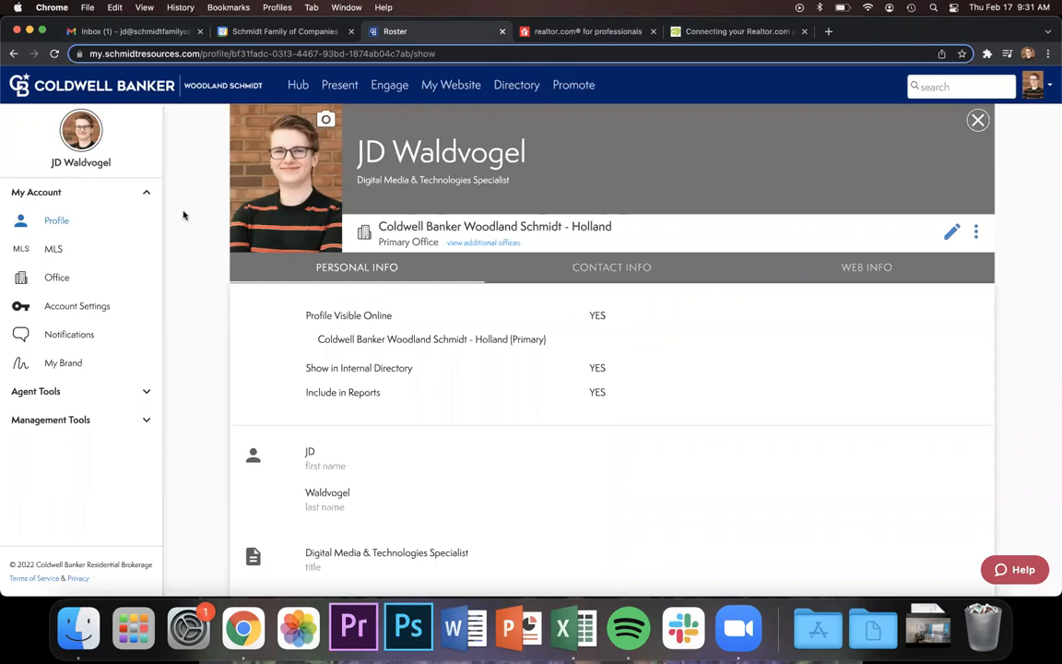
Close the Gmail inbox tab, keeping the Moxi Roster profile page in view.
{"action": "left_click", "coordinate": [202, 32]}
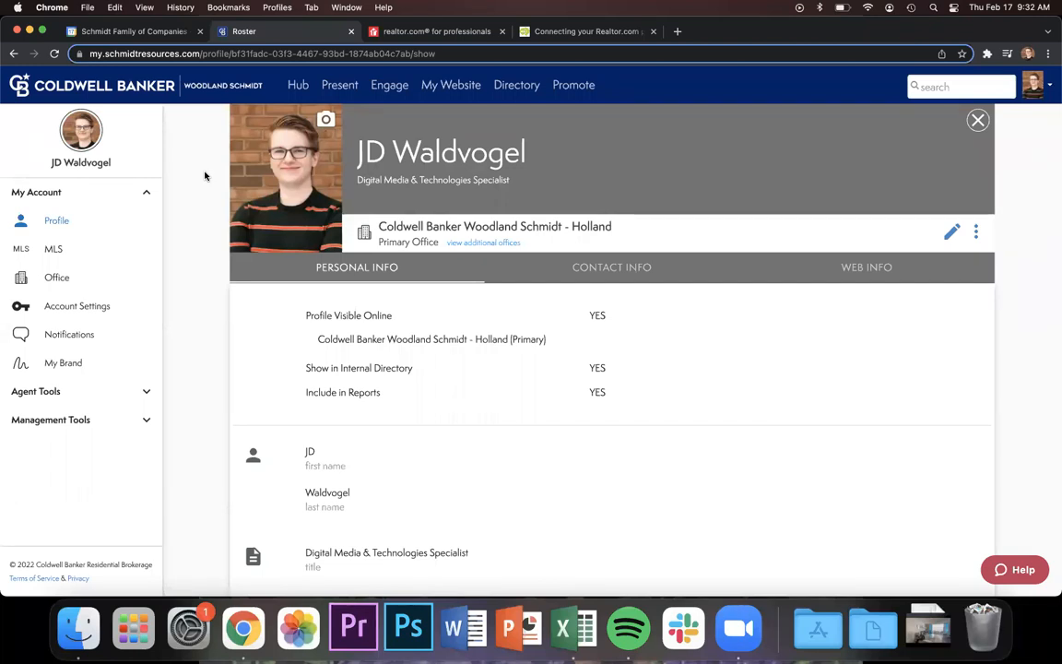
{"action": "left_click", "coordinate": [370, 32]}
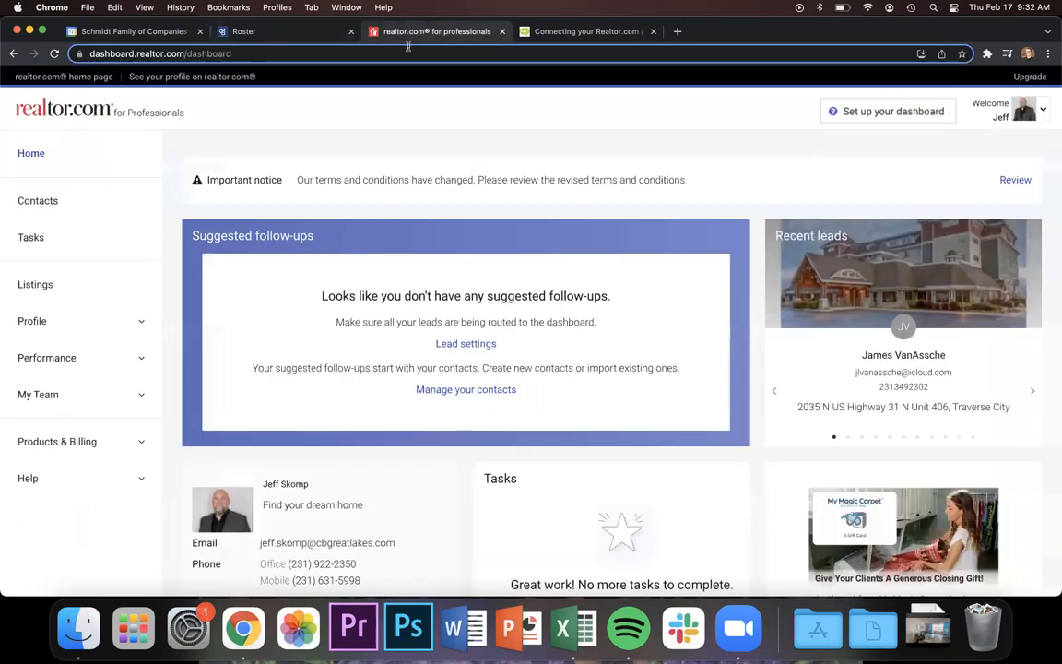
{"action": "left_click", "coordinate": [290, 32]}
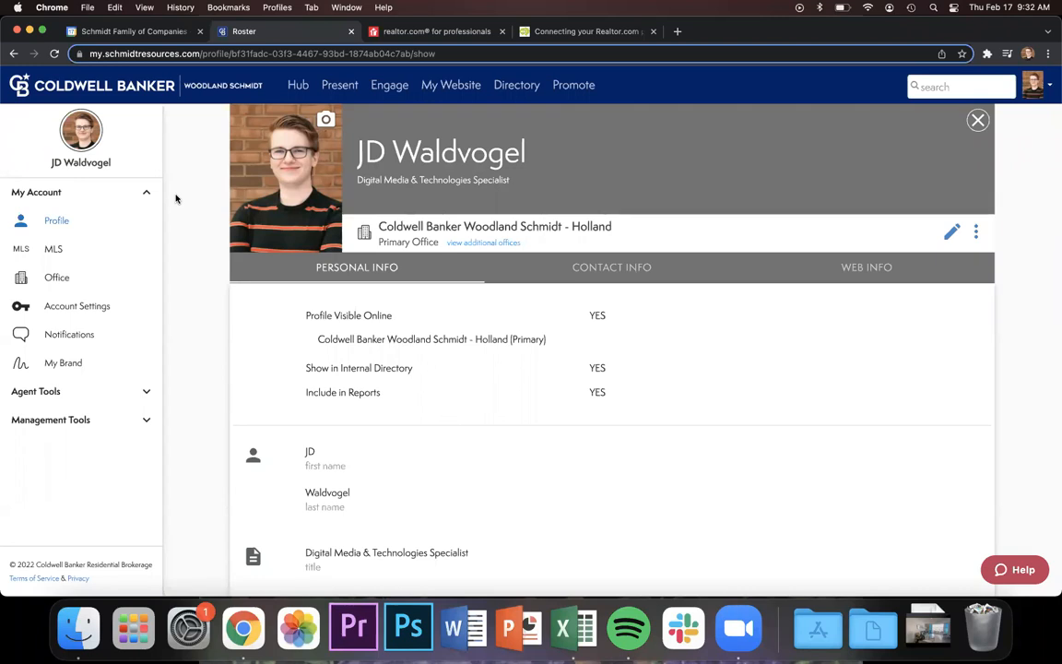
{"action": "left_click", "coordinate": [453, 32]}
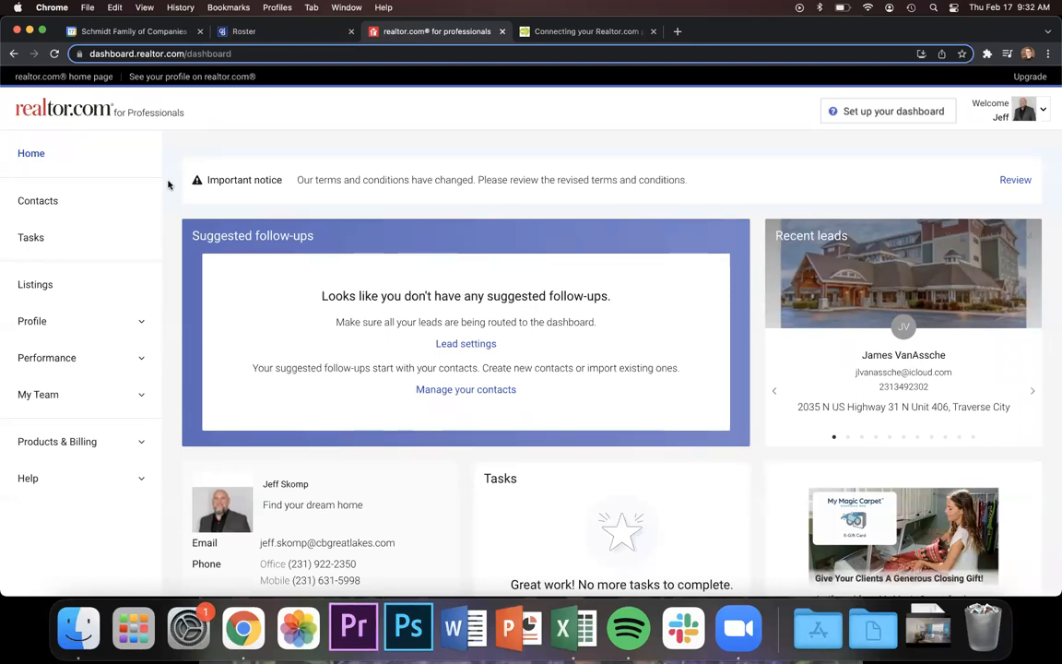
{"action": "left_click", "coordinate": [273, 35]}
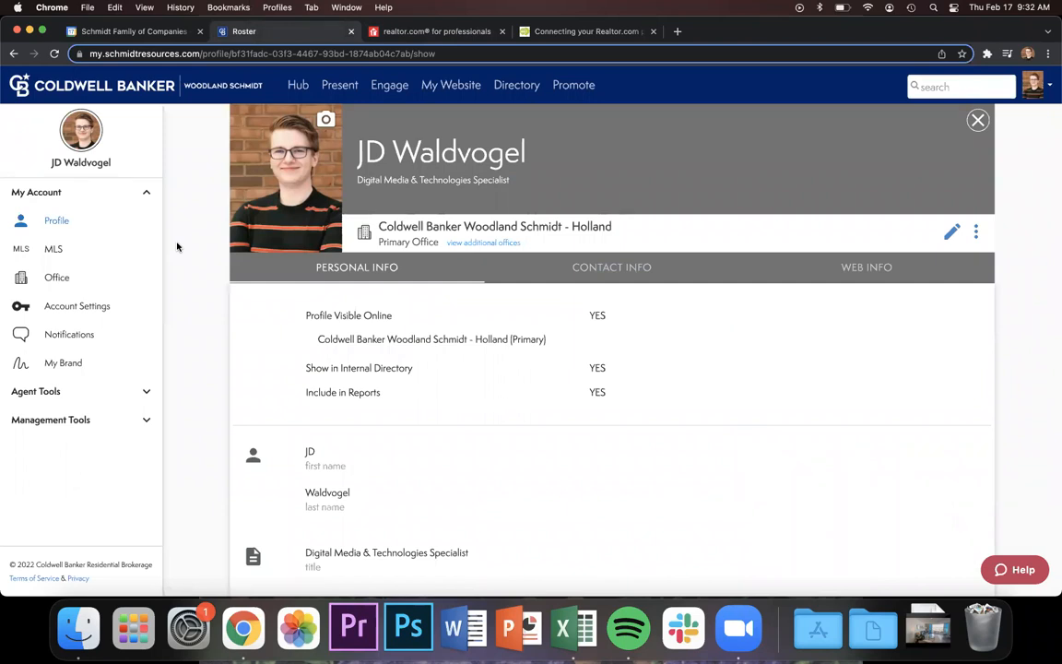
Open Testimonial Tree from the Schmidt Real Estate Hub page, then return to the realtor.com dashboard.
{"action": "left_click", "coordinate": [303, 89]}
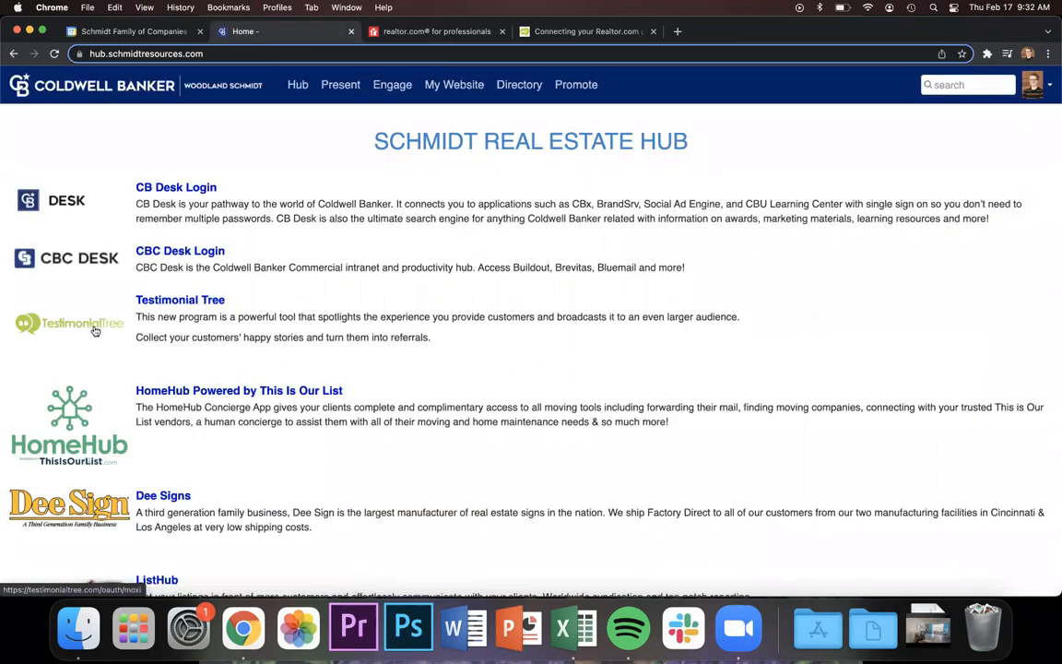
{"action": "left_click", "coordinate": [199, 304]}
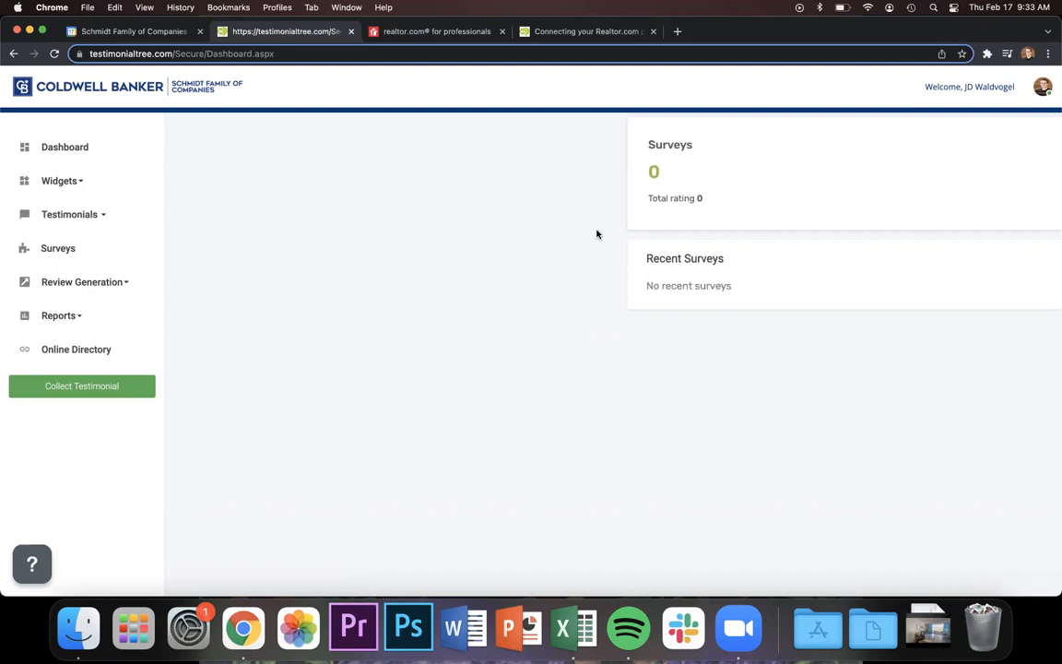
{"action": "left_click", "coordinate": [428, 33]}
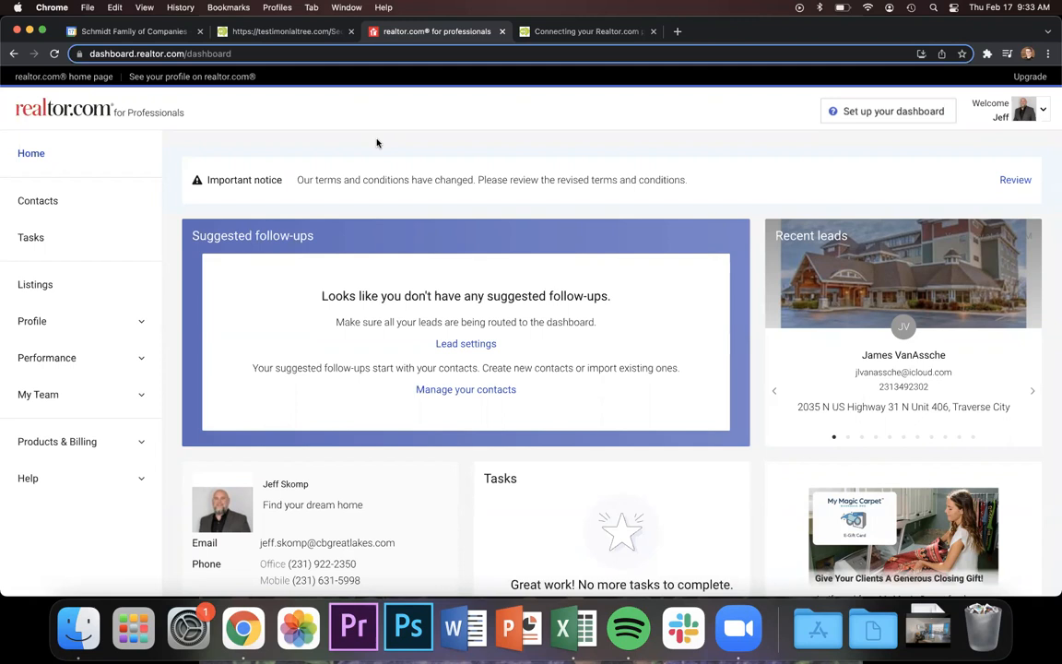
In a new private window, go to realtor.com, then load the dashboard.realtor.com login page.
{"action": "key", "text": "super+shift+n"}
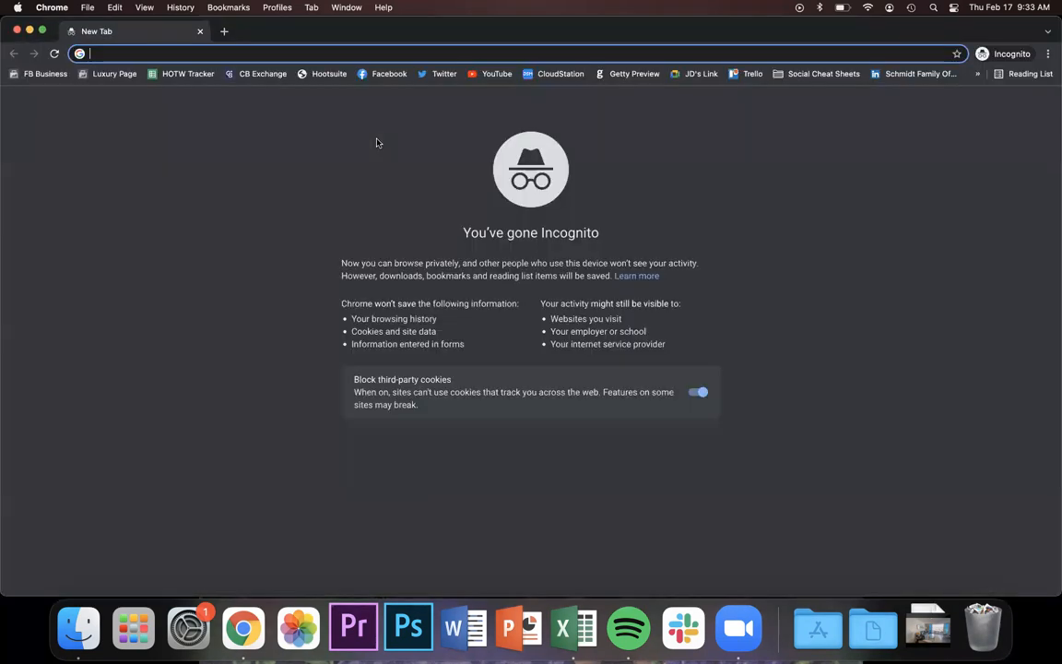
{"action": "type", "text": "realtor.com"}
{"action": "key", "text": "Return"}
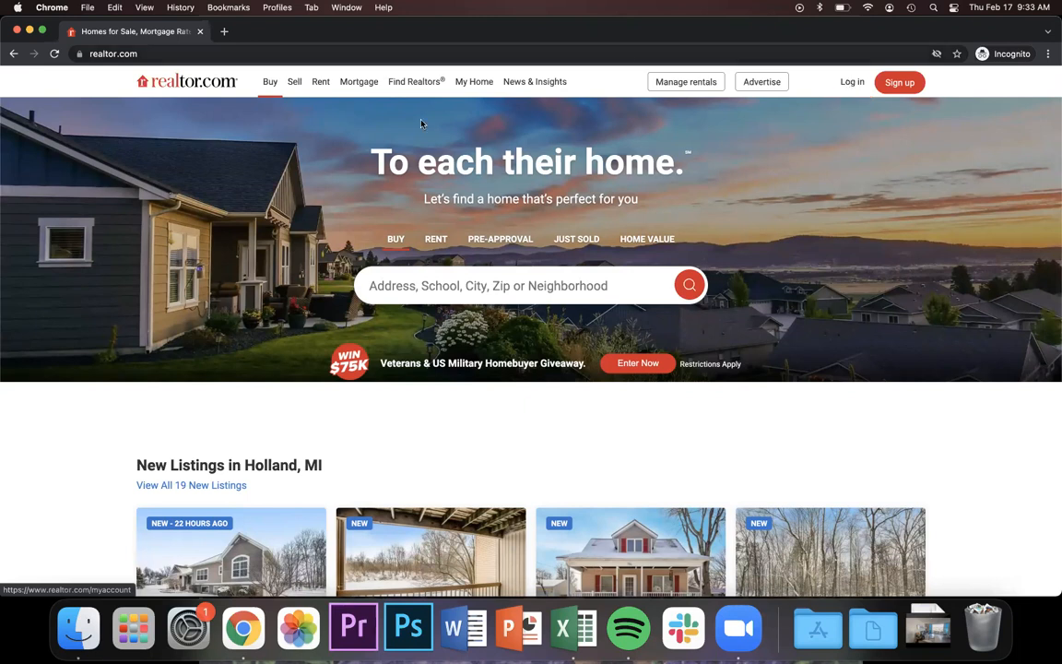
{"action": "left_click", "coordinate": [386, 53]}
{"action": "type", "text": "das"}
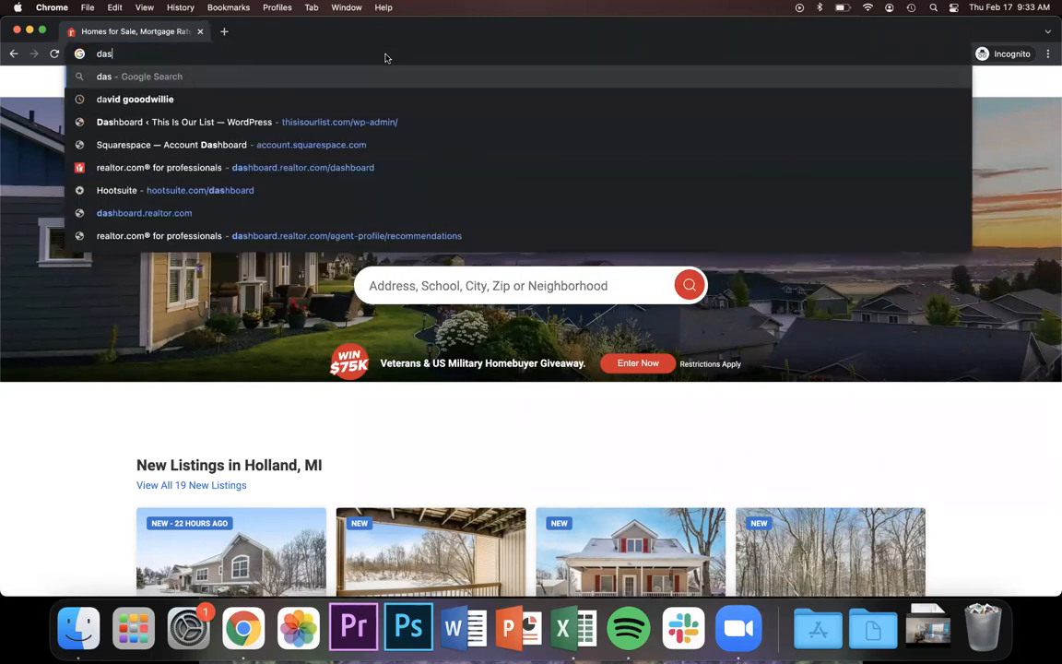
{"action": "type", "text": "hboard.realtor."}
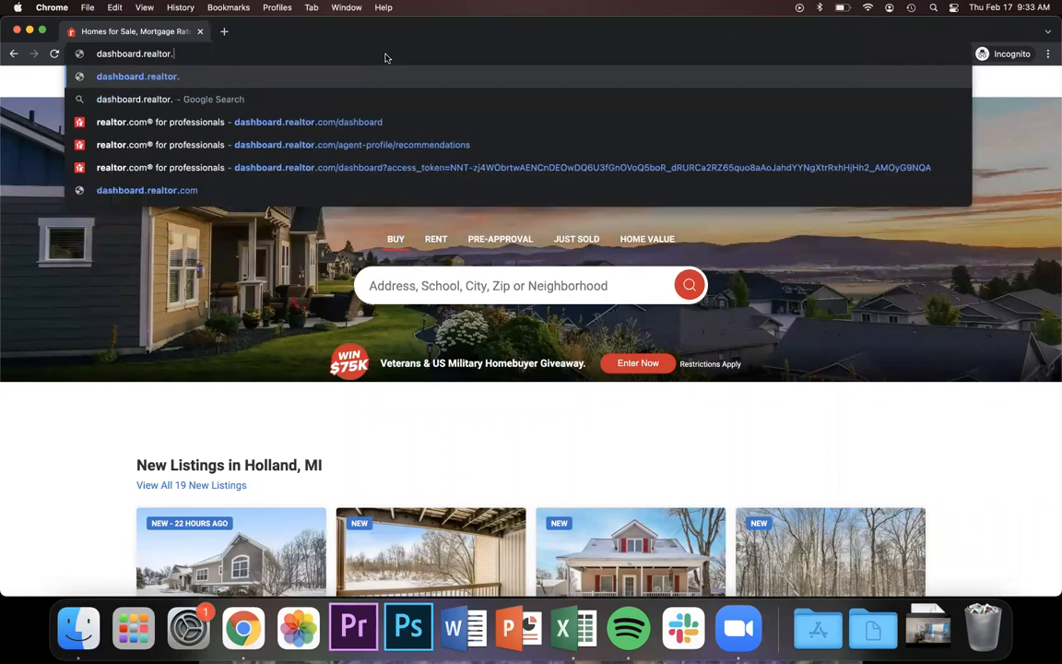
{"action": "key", "text": "Return"}
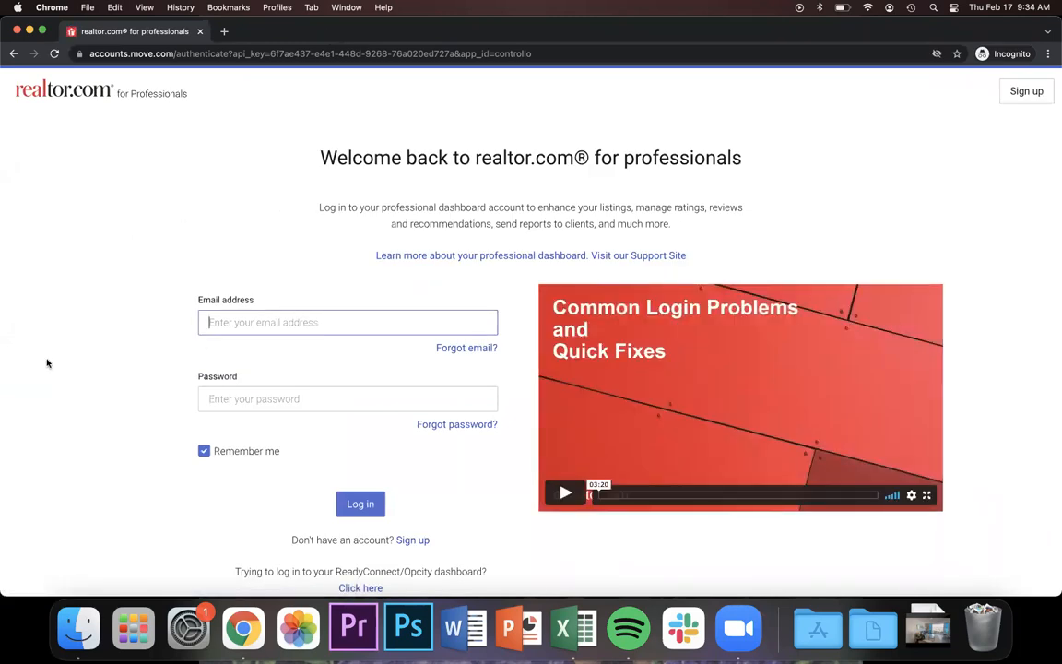
Open the 'Create a professional account' sign-up form from the realtor.com login page.
{"action": "scroll", "coordinate": [47, 363], "scroll_direction": "down", "scroll_amount": 1}
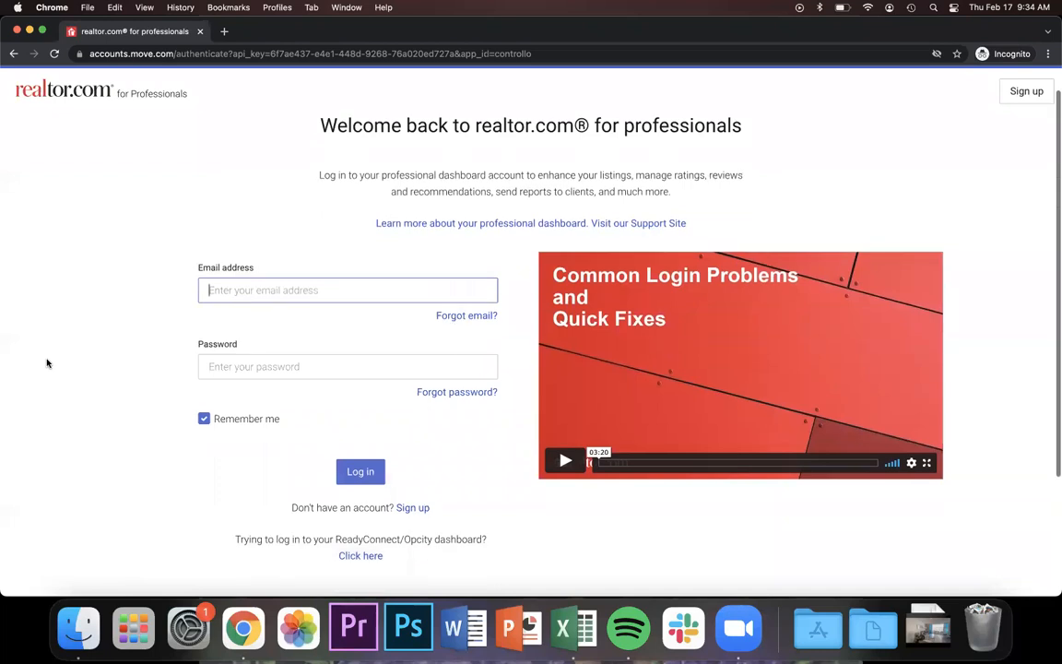
{"action": "left_click", "coordinate": [412, 491]}
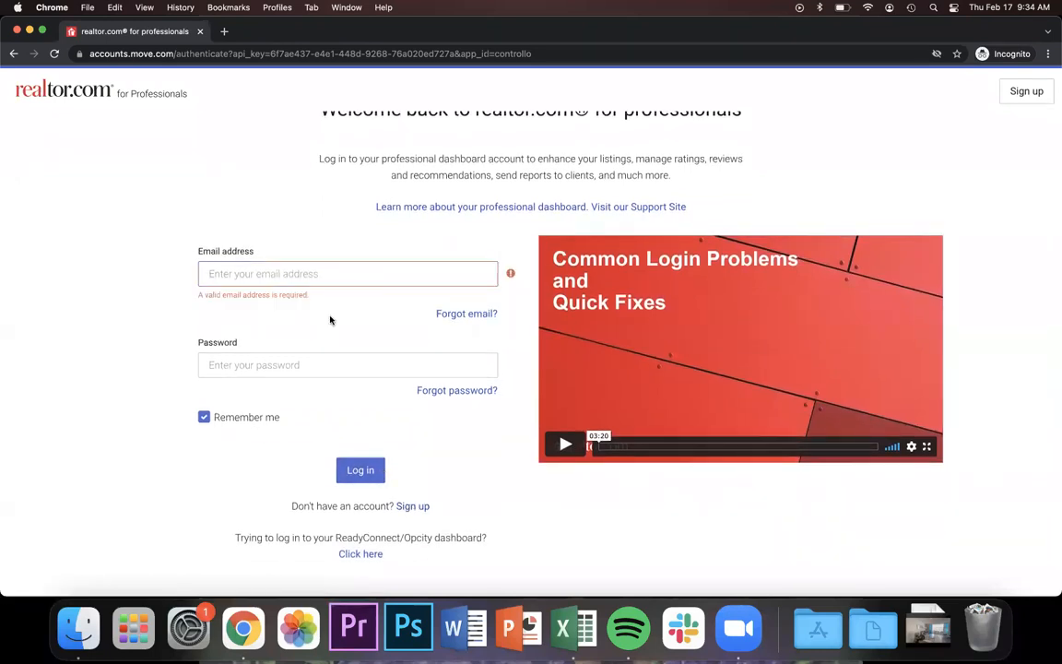
{"action": "left_click", "coordinate": [412, 506]}
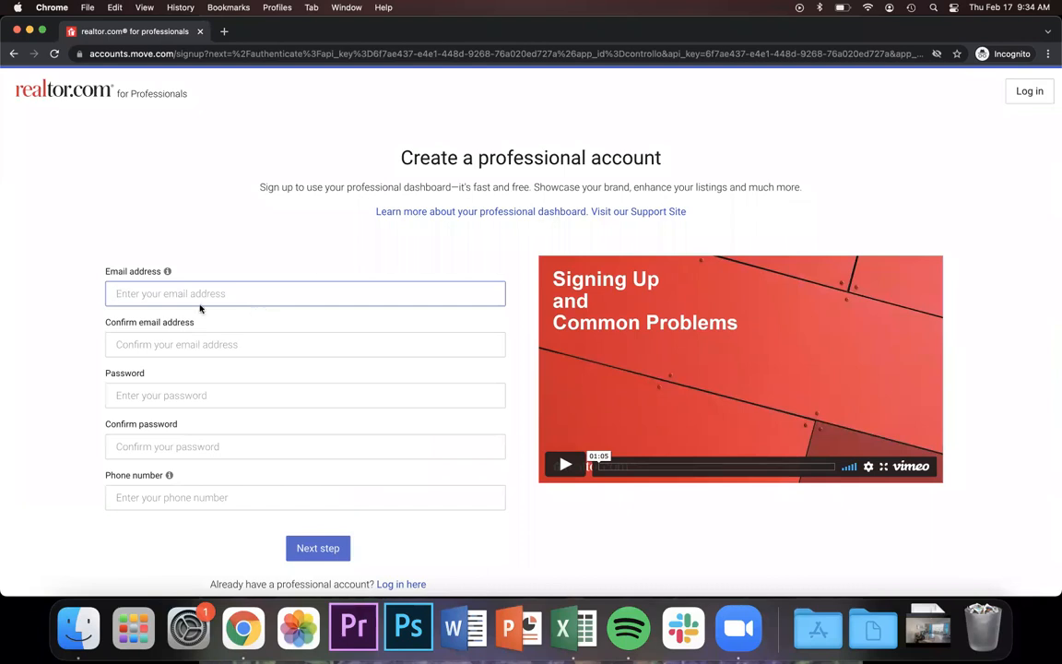
{"action": "left_click", "coordinate": [57, 313]}
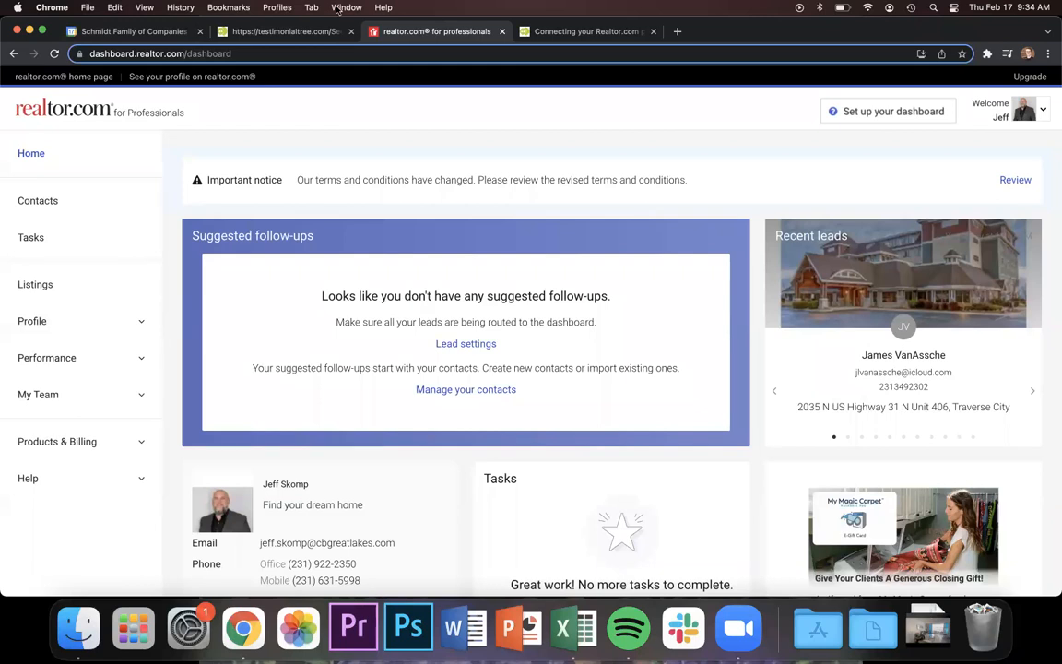
Open Account settings from the Testimonial Tree avatar menu.
{"action": "left_click", "coordinate": [322, 35]}
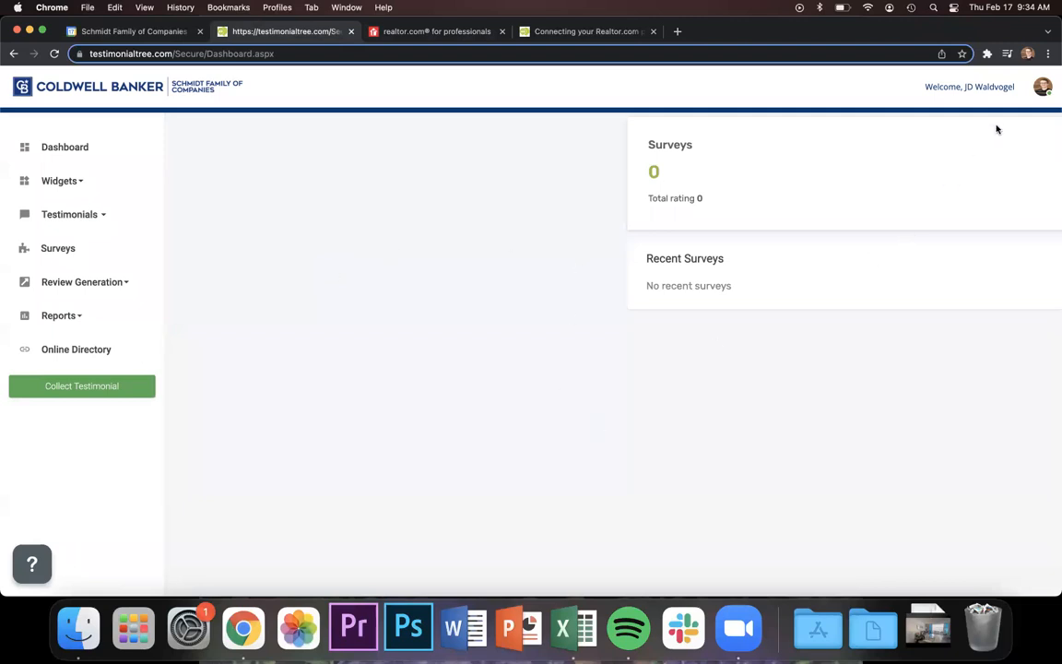
{"action": "left_click", "coordinate": [1041, 90]}
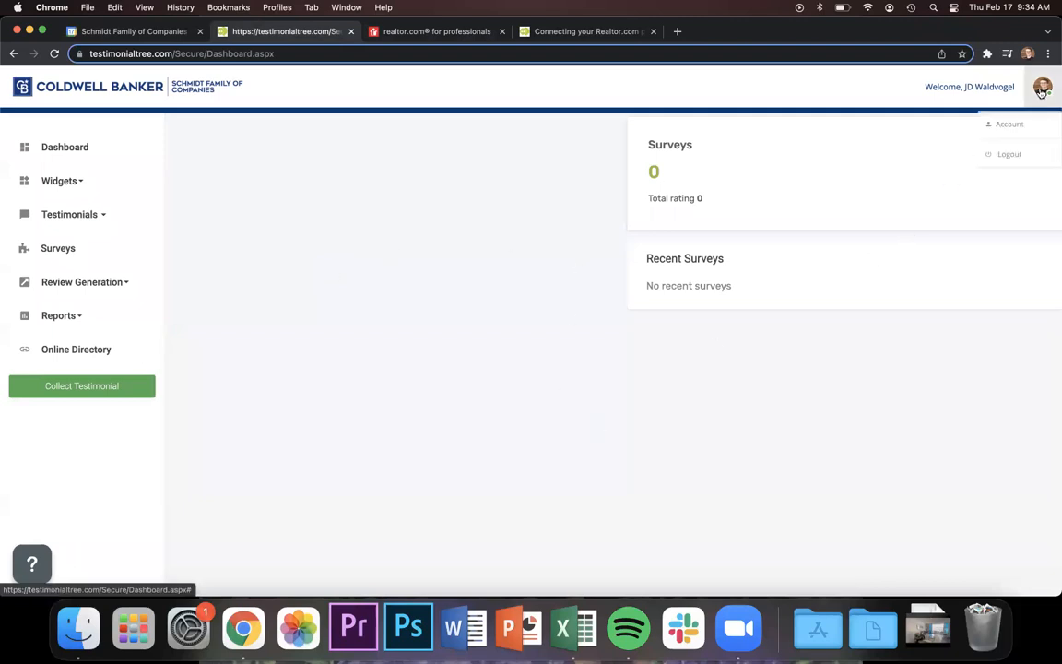
{"action": "left_click", "coordinate": [1014, 135]}
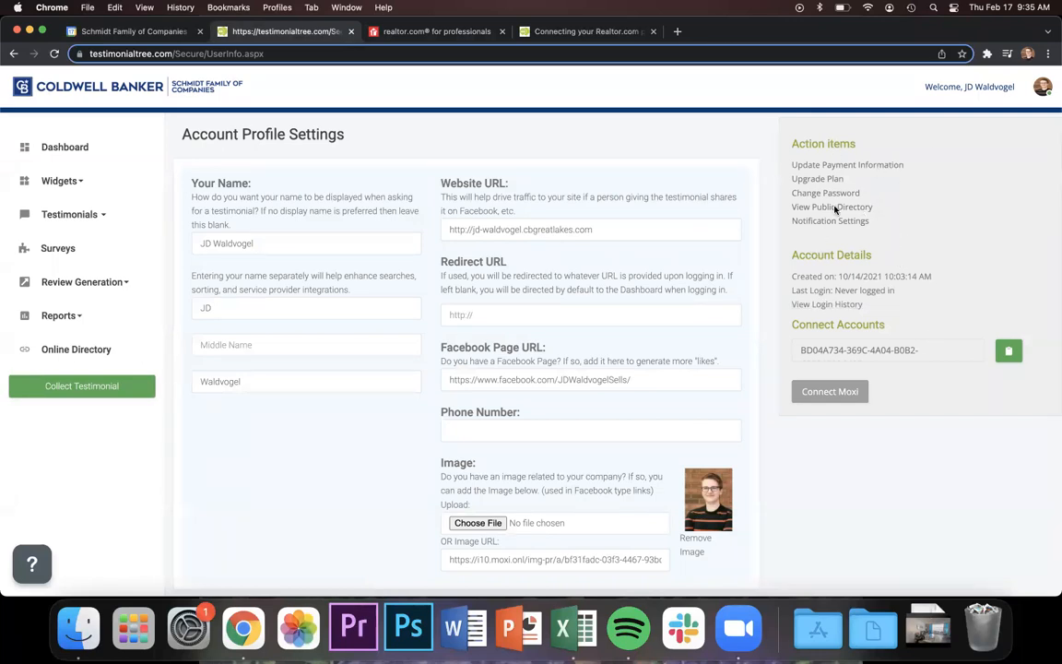
Copy the Connect Accounts global ID with the green copy button and dismiss the alert.
{"action": "left_click_drag", "start_coordinate": [790, 324], "coordinate": [888, 329]}
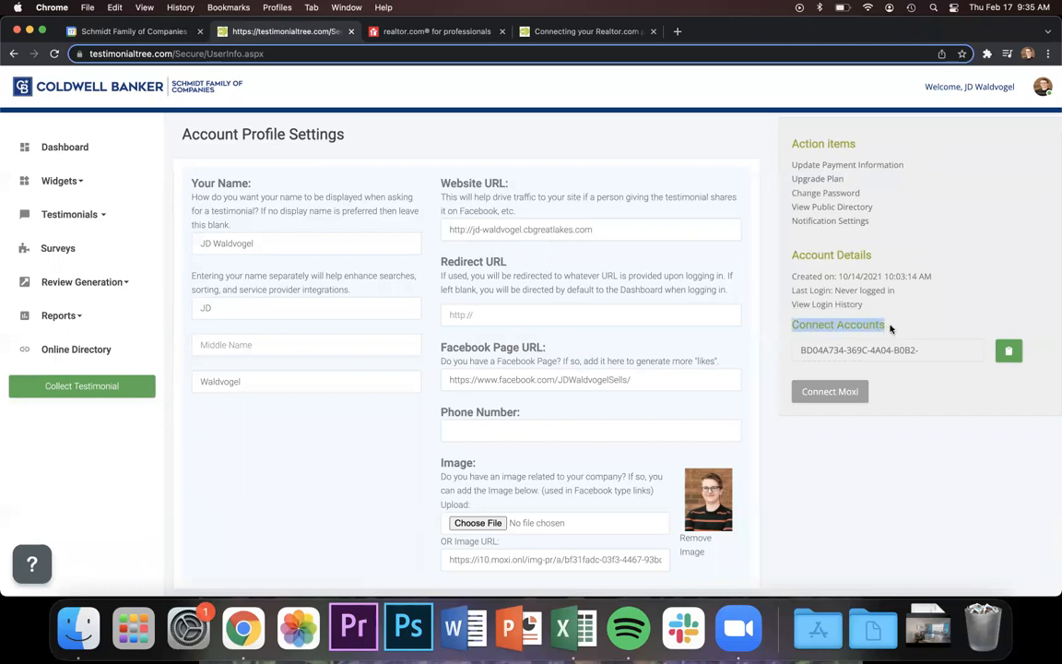
{"action": "left_click", "coordinate": [930, 351]}
{"action": "scroll", "coordinate": [856, 350], "scroll_direction": "down", "scroll_amount": 1}
{"action": "scroll", "coordinate": [857, 351], "scroll_direction": "up", "scroll_amount": 1}
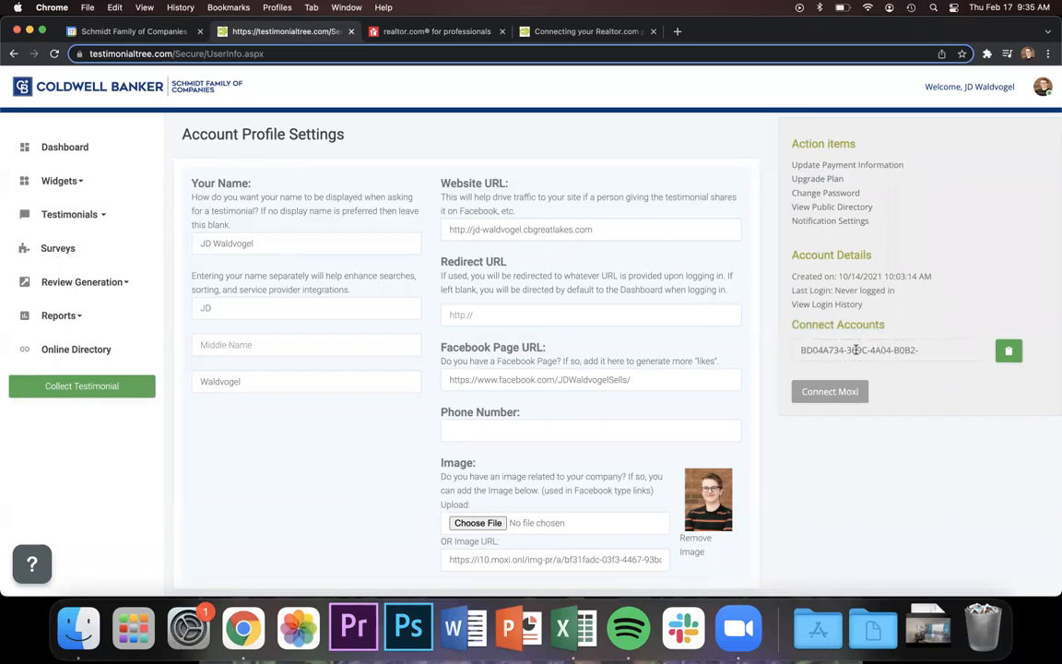
{"action": "scroll", "coordinate": [856, 350], "scroll_direction": "down", "scroll_amount": 1}
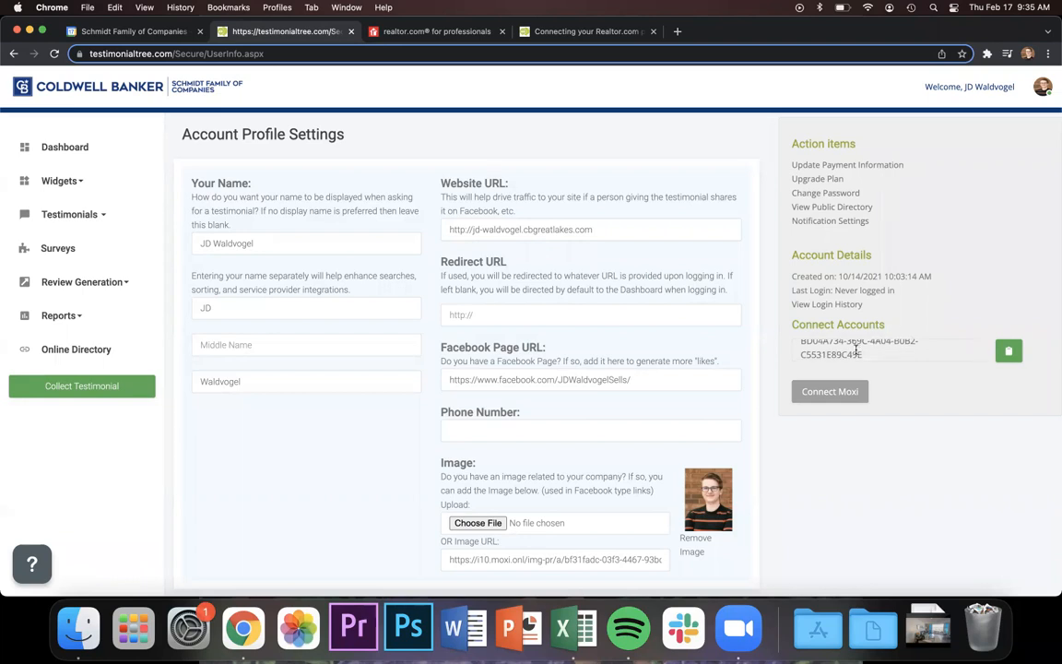
{"action": "left_click", "coordinate": [1009, 351]}
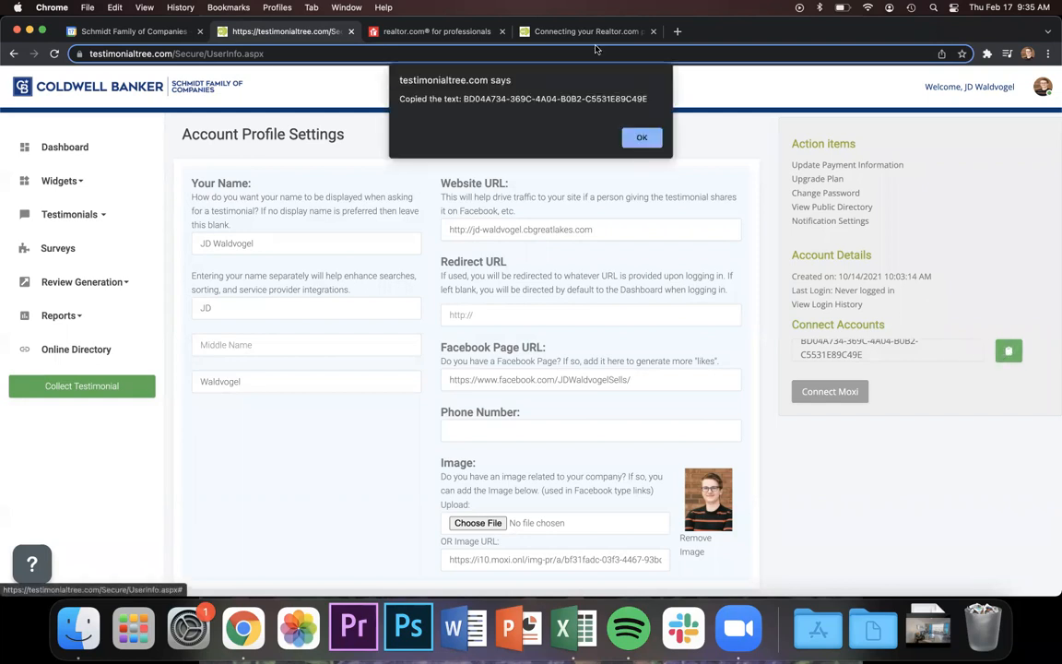
{"action": "left_click", "coordinate": [636, 140]}
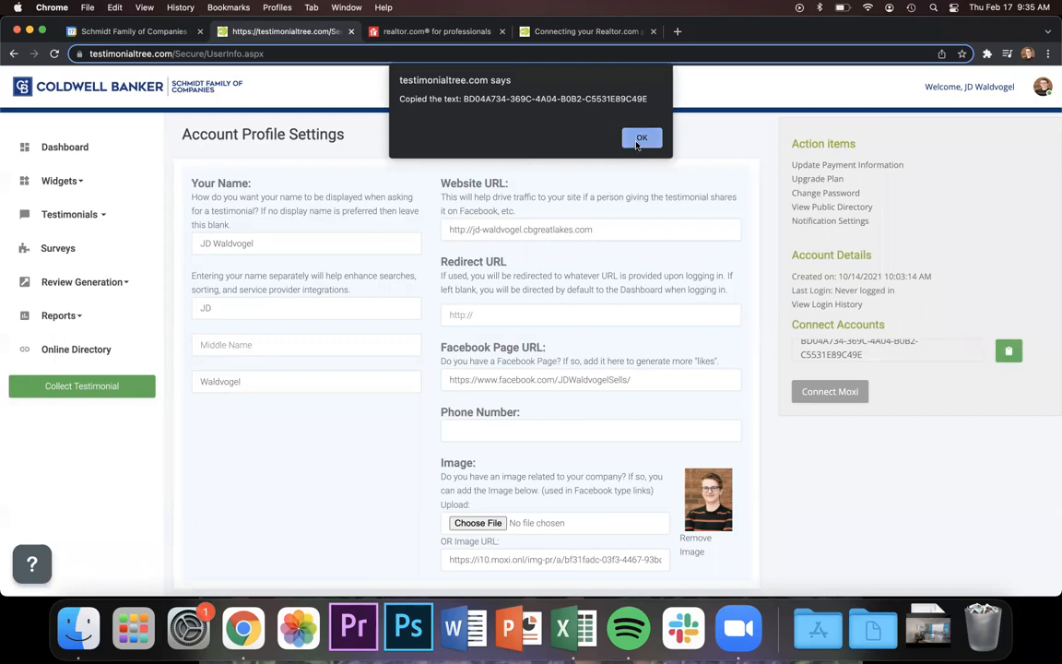
{"action": "left_click", "coordinate": [937, 459]}
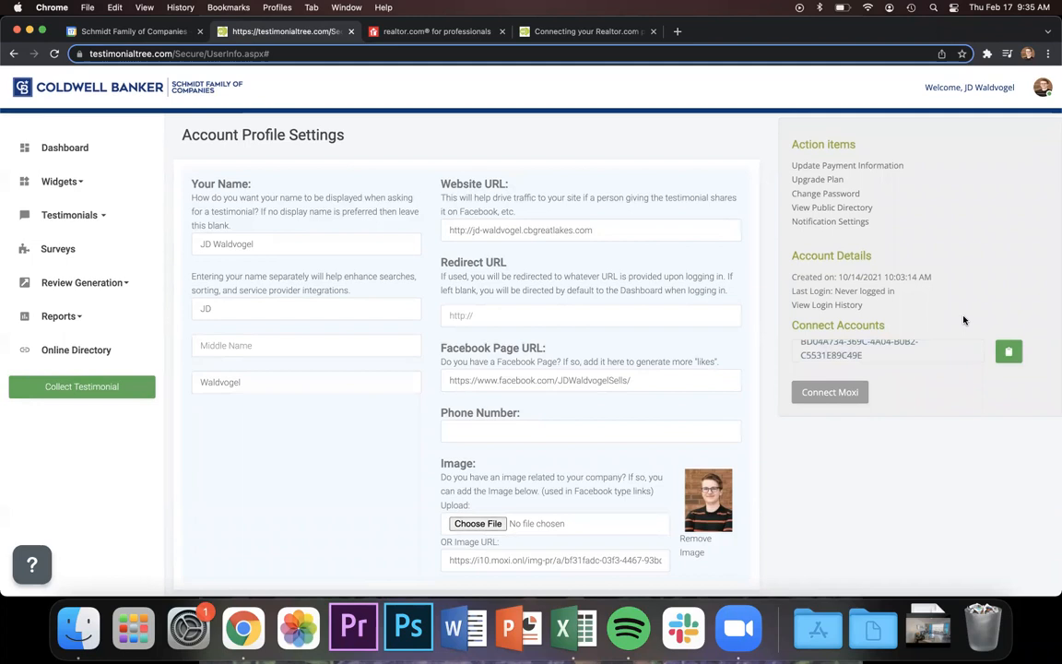
Reload the account settings, copy the global ID again, and return to realtor.com for Professionals.
{"action": "left_click", "coordinate": [1043, 95]}
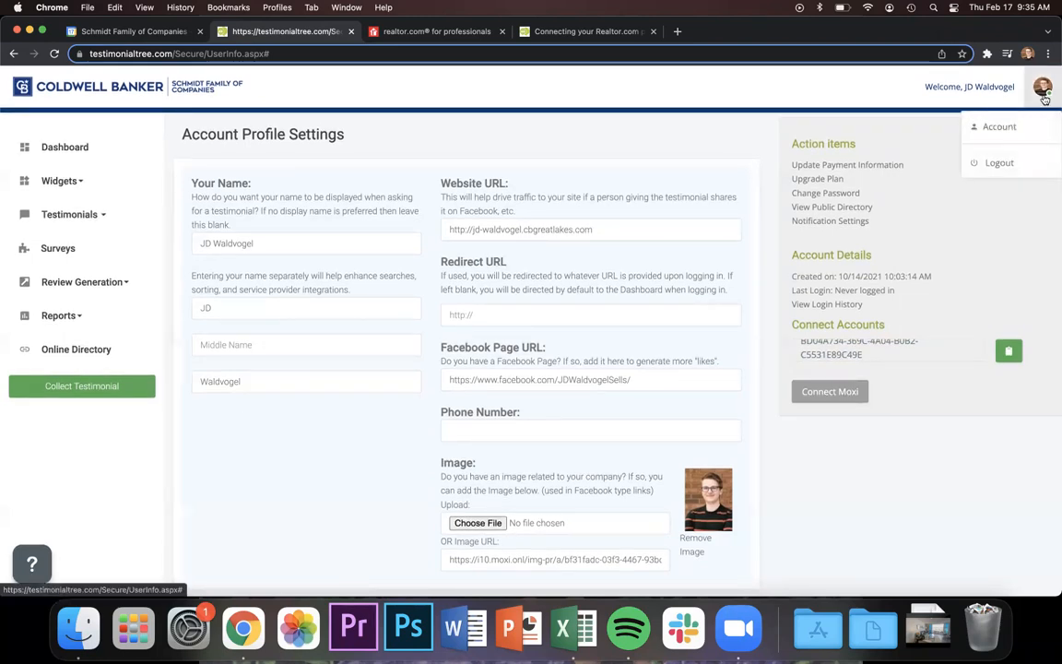
{"action": "left_click", "coordinate": [999, 127]}
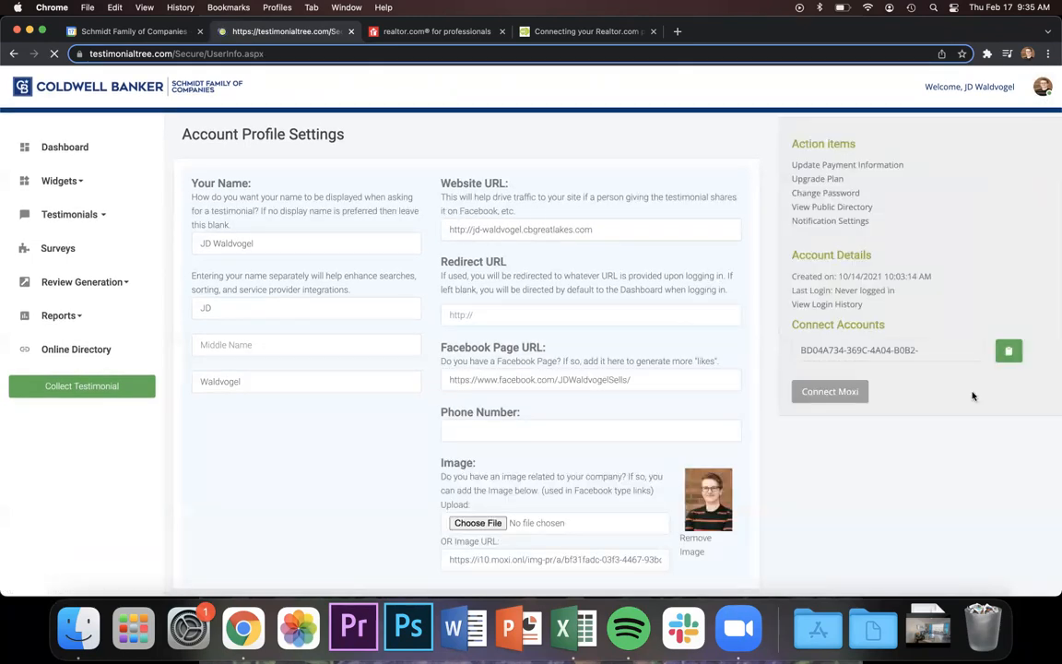
{"action": "left_click", "coordinate": [1008, 351]}
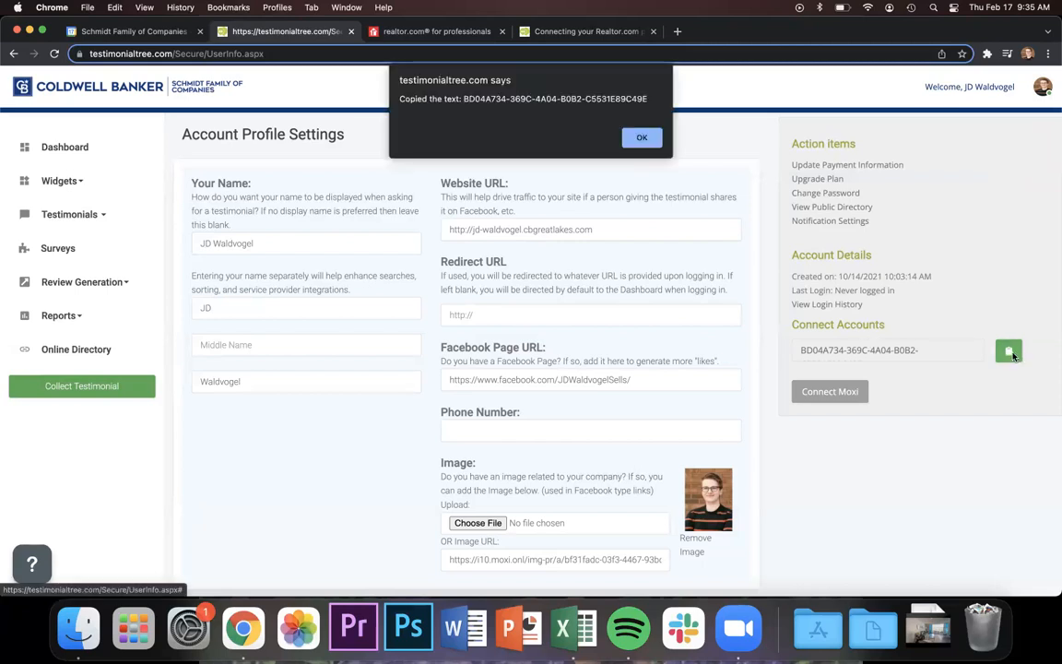
{"action": "left_click", "coordinate": [640, 137]}
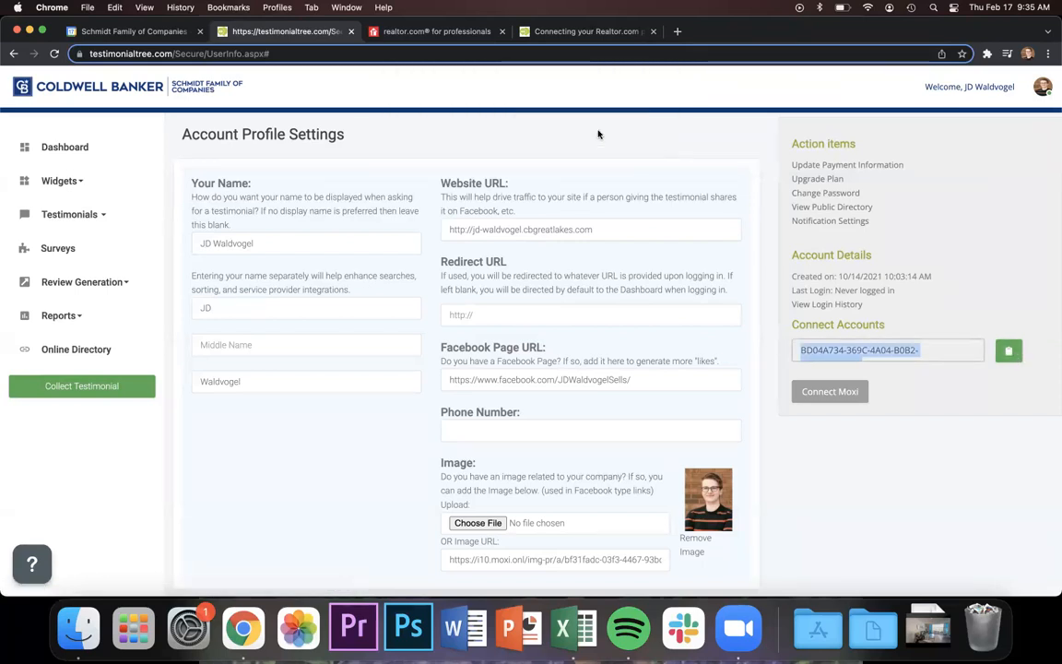
{"action": "left_click", "coordinate": [416, 32]}
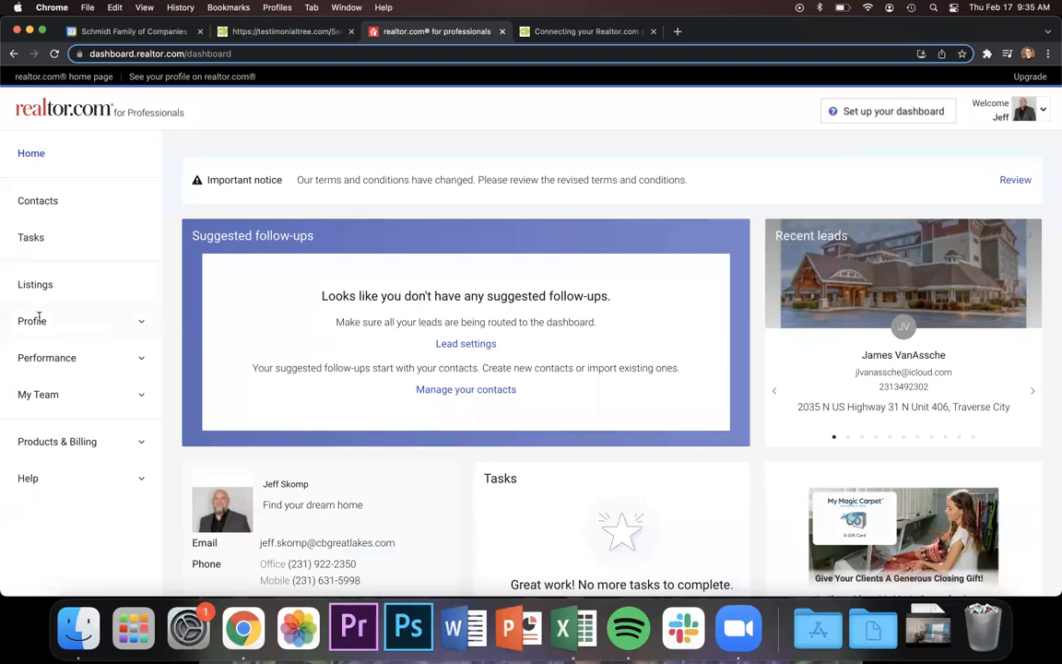
Expand Profile in the sidebar and open the Recommendations page.
{"action": "left_click", "coordinate": [74, 322]}
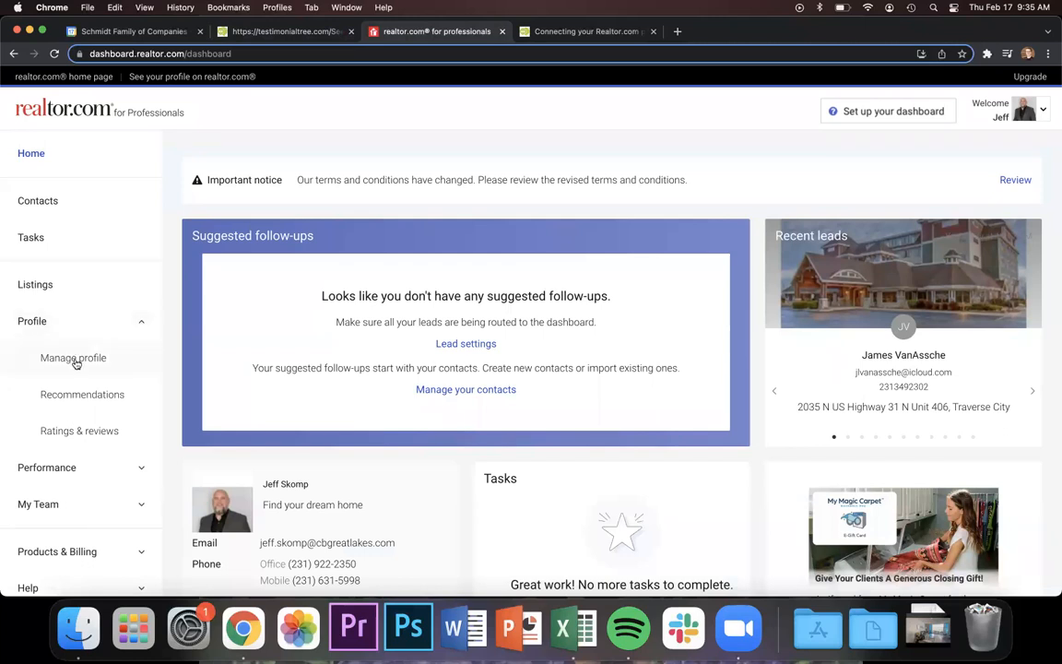
{"action": "left_click", "coordinate": [90, 404]}
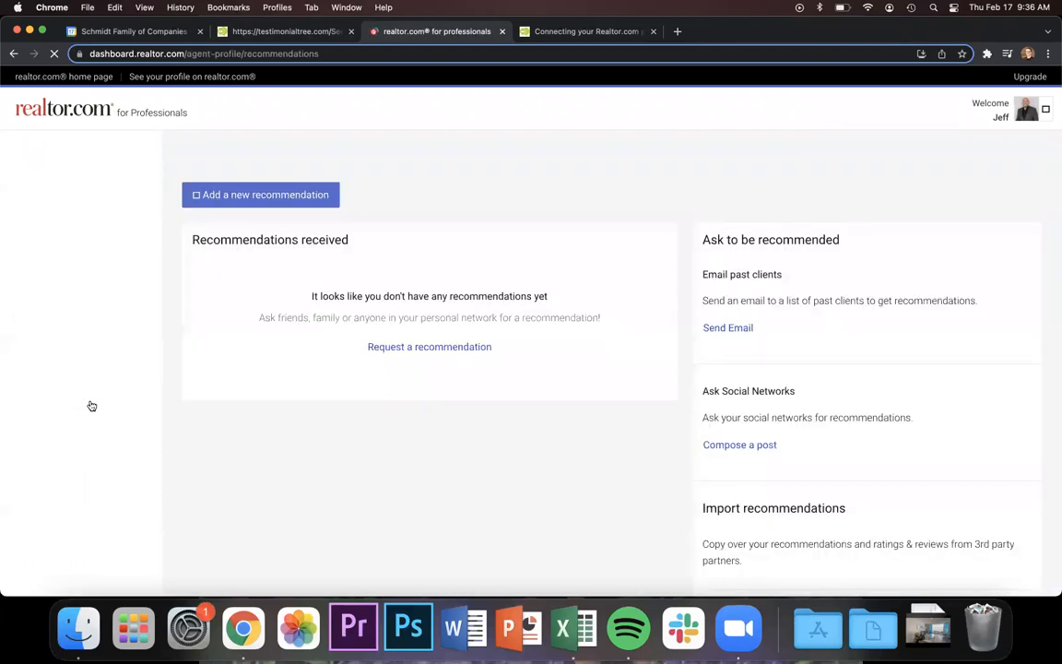
{"action": "scroll", "coordinate": [451, 441], "scroll_direction": "down", "scroll_amount": 3}
{"action": "scroll", "coordinate": [450, 441], "scroll_direction": "up", "scroll_amount": 3}
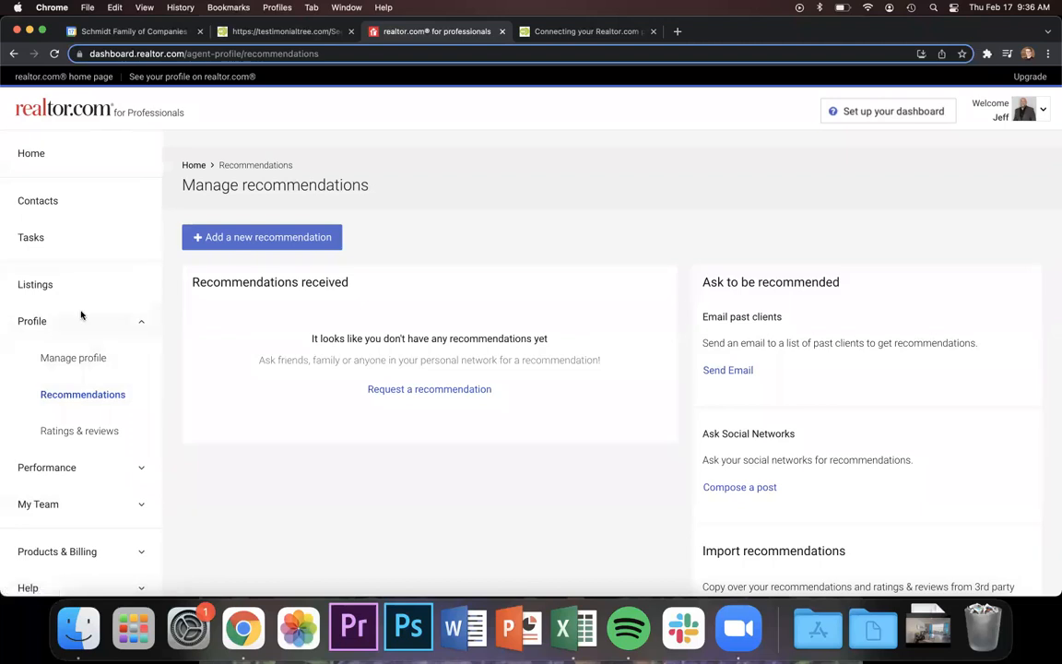
{"action": "left_click", "coordinate": [92, 397]}
Connect Testimonial Tree under Import recommendations by pasting the copied global ID.
{"action": "scroll", "coordinate": [693, 486], "scroll_direction": "down", "scroll_amount": 5}
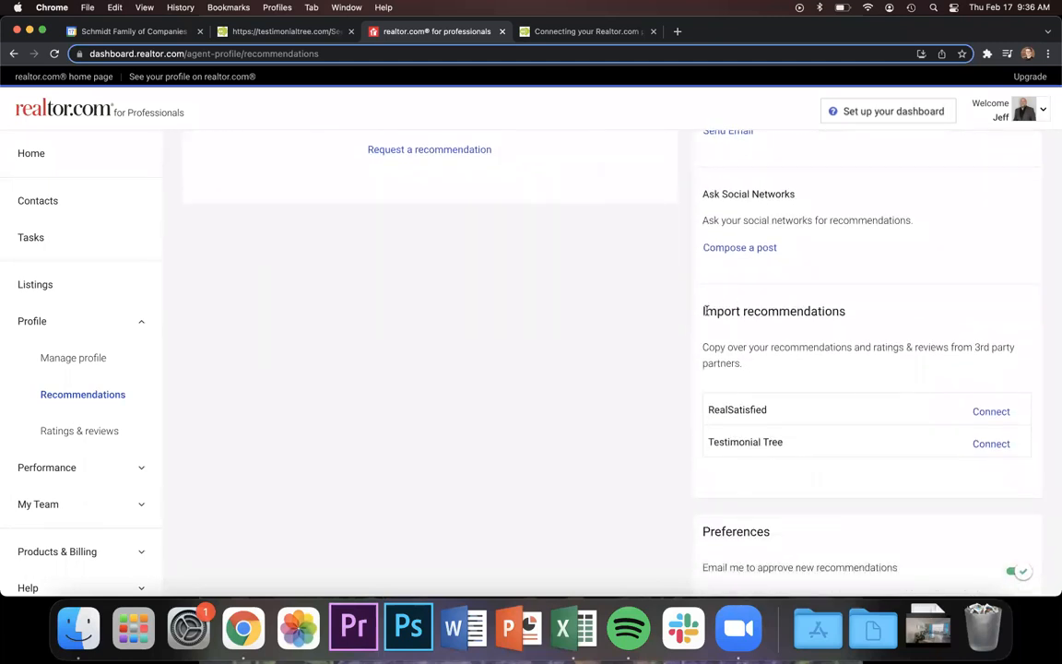
{"action": "left_click_drag", "start_coordinate": [701, 310], "coordinate": [899, 315]}
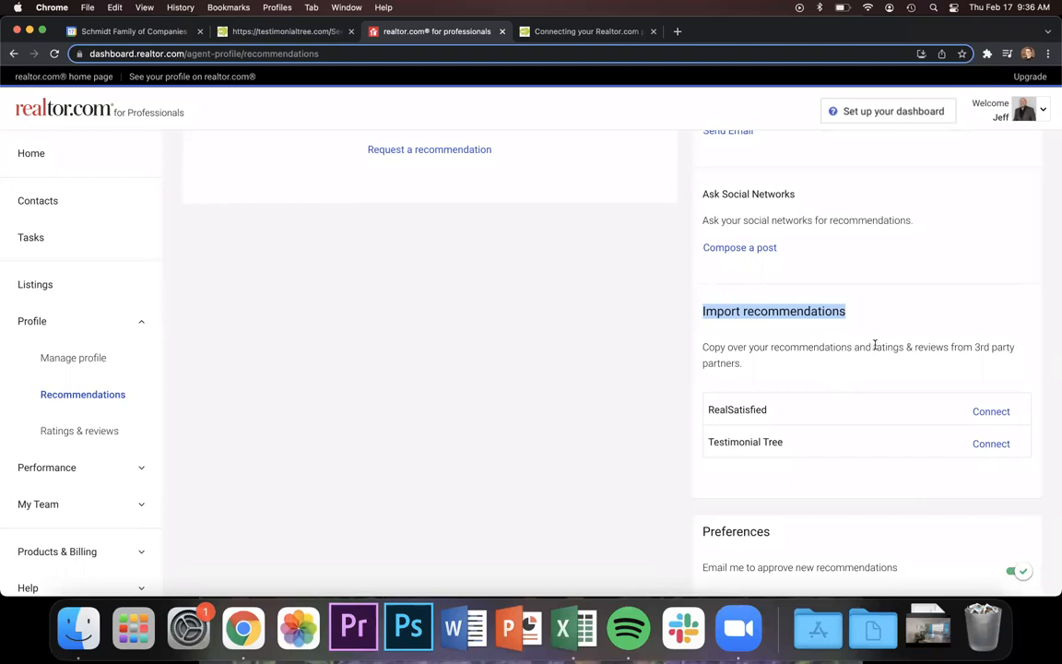
{"action": "left_click", "coordinate": [877, 379]}
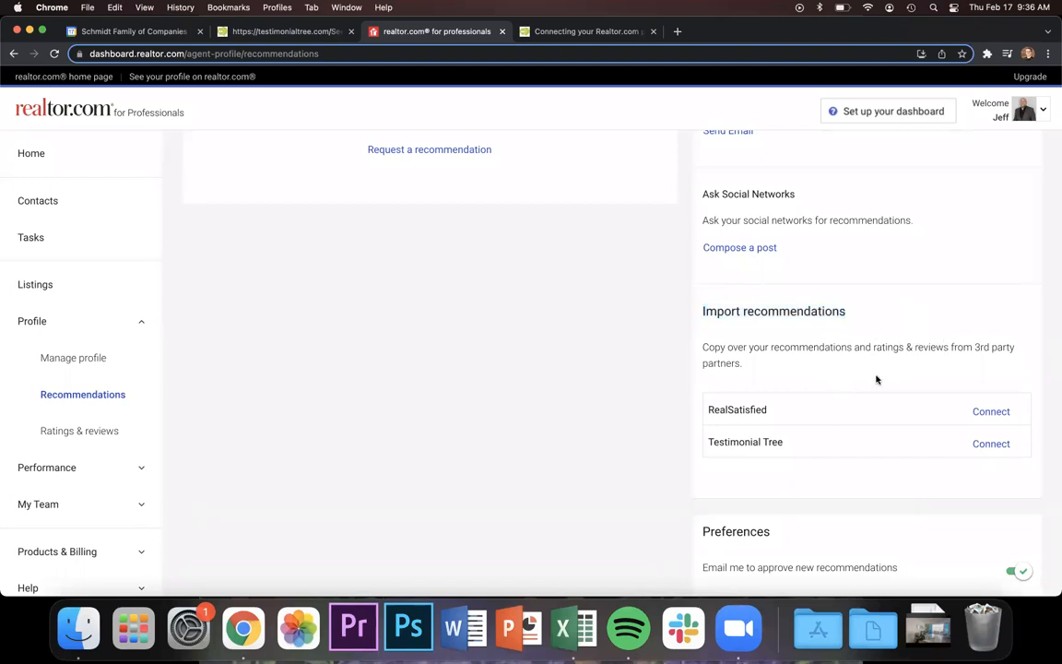
{"action": "left_click", "coordinate": [991, 445]}
{"action": "left_click", "coordinate": [554, 170]}
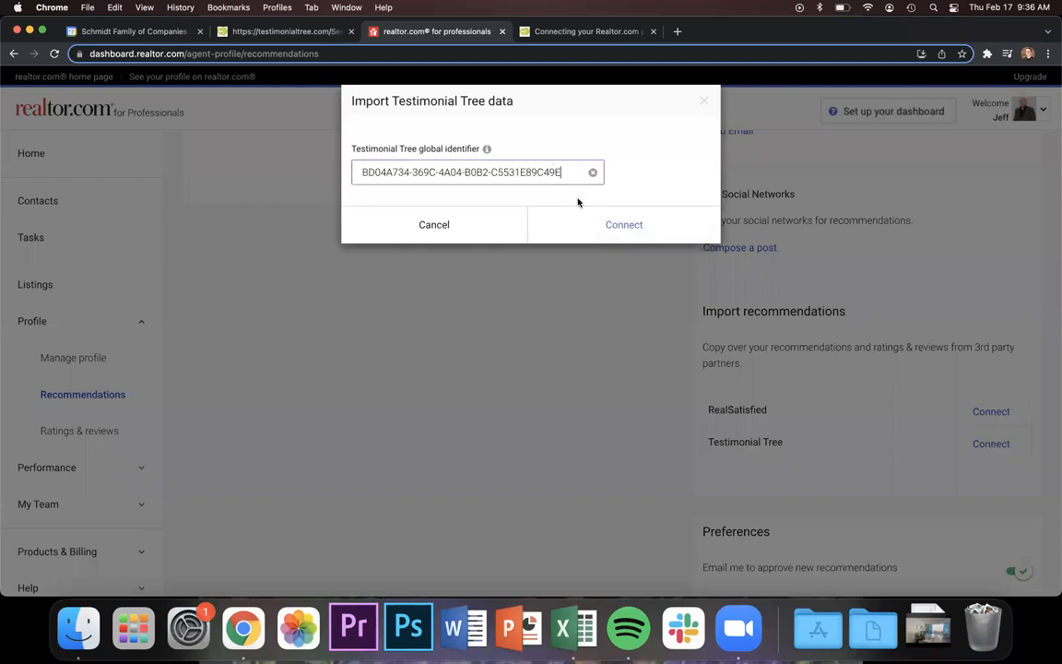
{"action": "left_click", "coordinate": [602, 228]}
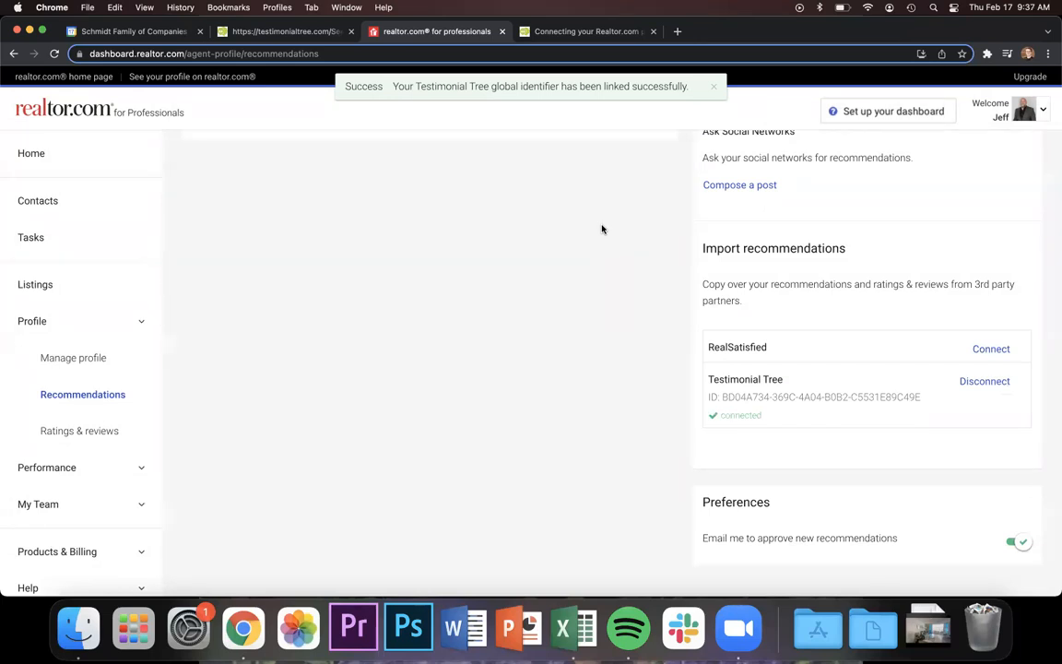
Disconnect and remove Testimonial Tree, then return to the Testimonial Tree settings tab.
{"action": "scroll", "coordinate": [603, 229], "scroll_direction": "up", "scroll_amount": 1}
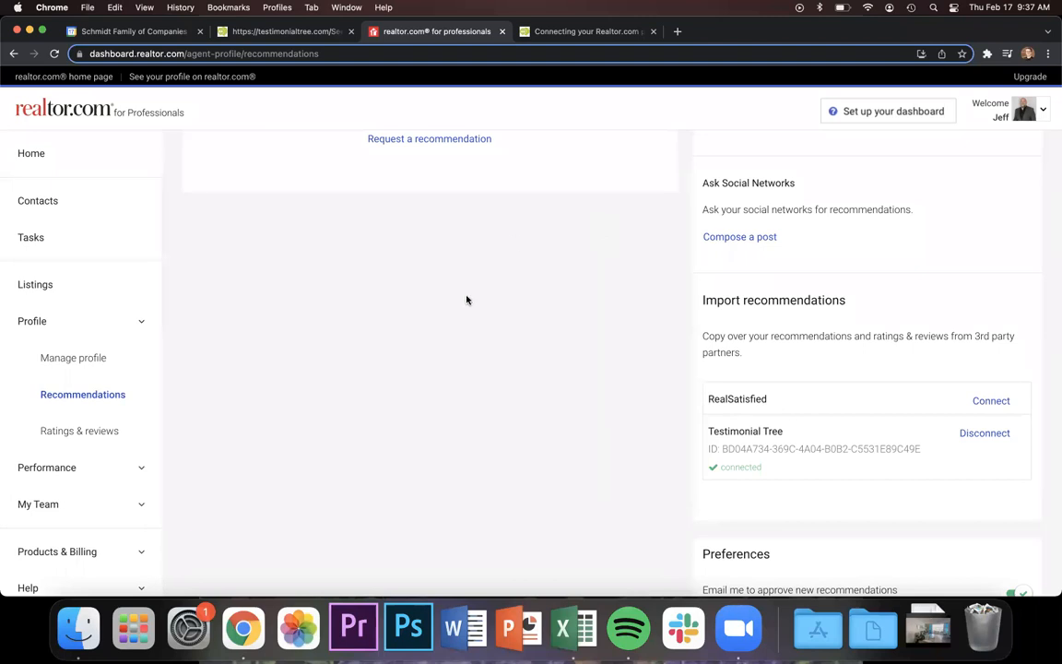
{"action": "scroll", "coordinate": [467, 300], "scroll_direction": "up", "scroll_amount": 2}
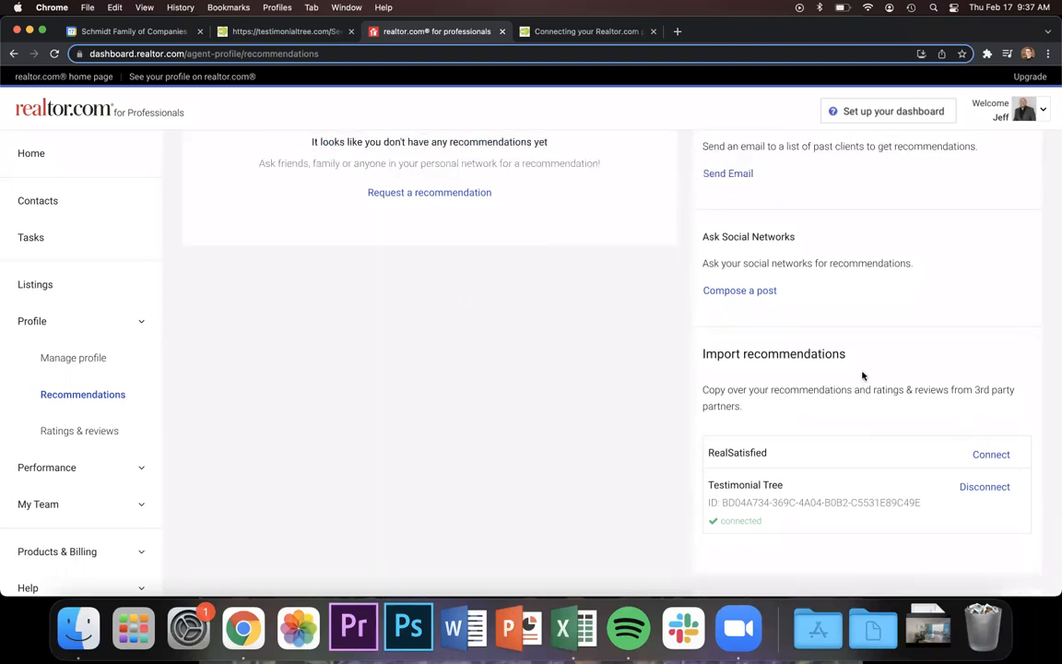
{"action": "left_click", "coordinate": [996, 487]}
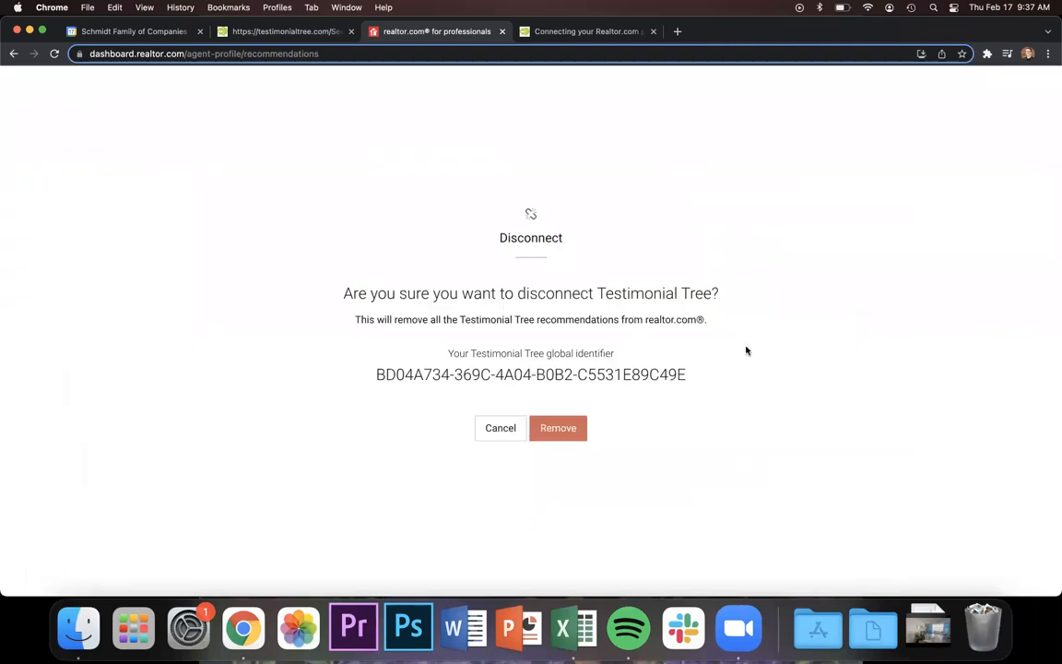
{"action": "left_click", "coordinate": [557, 428]}
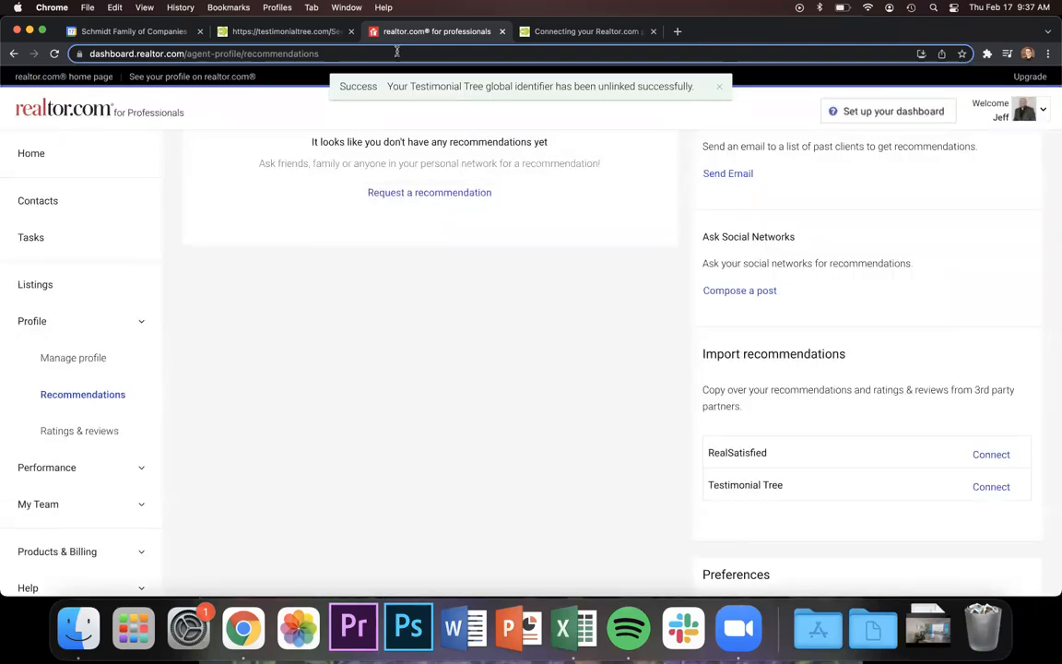
{"action": "left_click", "coordinate": [313, 30]}
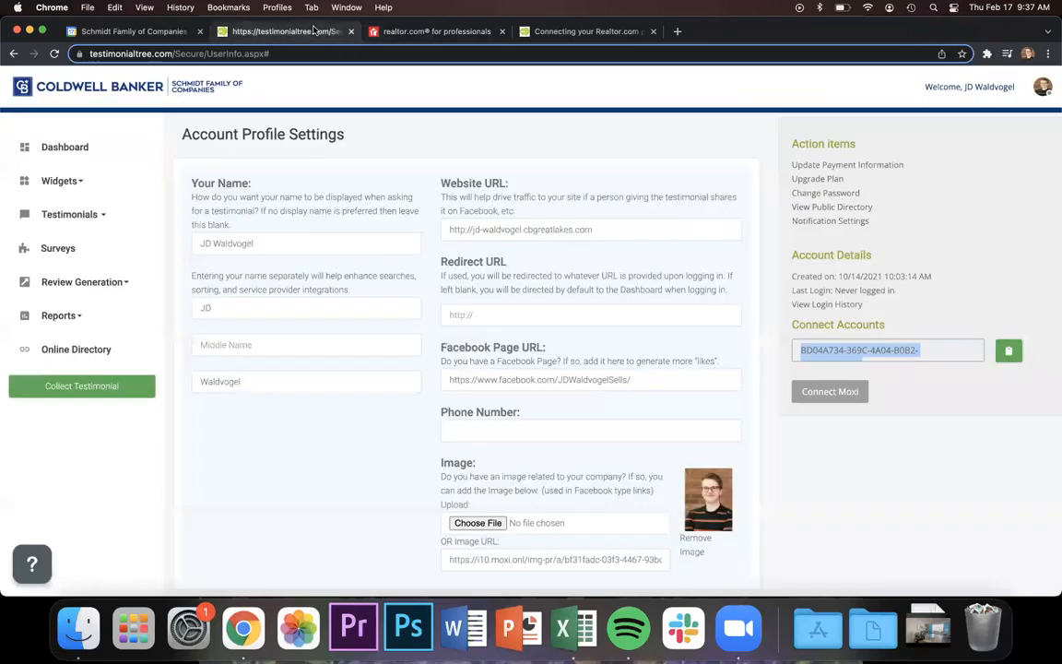
Go to the Testimonial Tree Account page showing the Connect Accounts global ID.
{"action": "left_click", "coordinate": [1043, 97]}
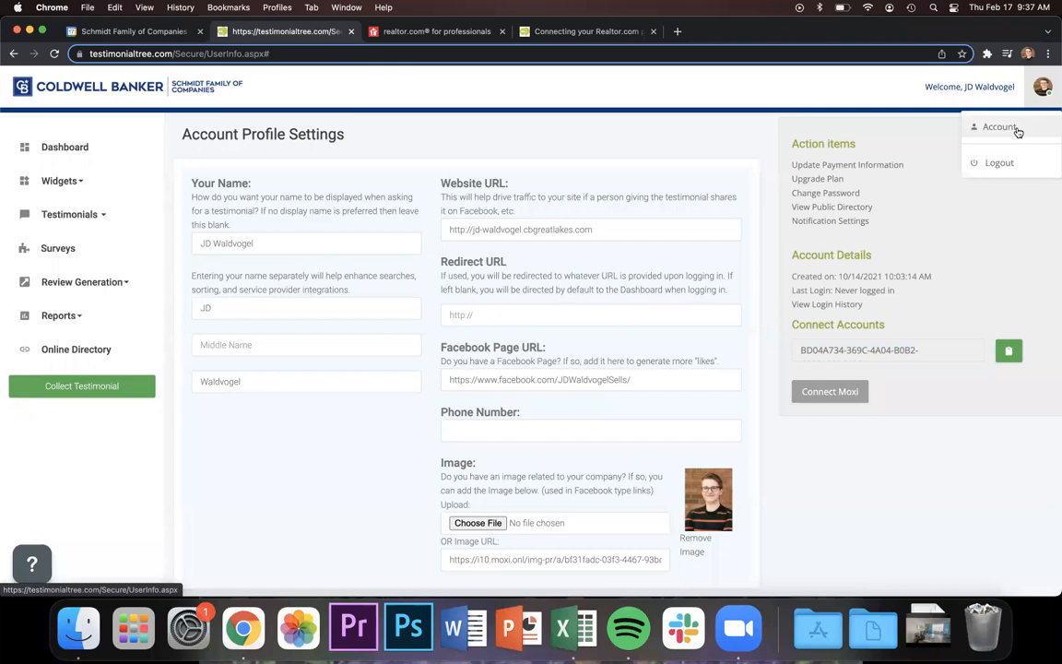
{"action": "left_click", "coordinate": [1017, 132]}
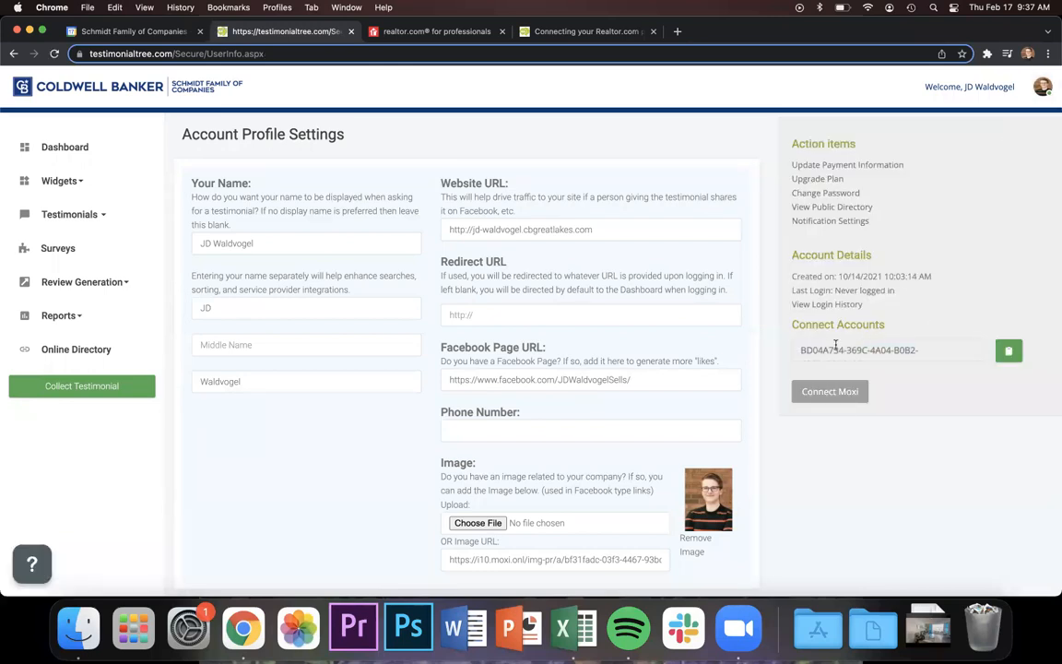
{"action": "left_click_drag", "start_coordinate": [792, 328], "coordinate": [876, 344]}
{"action": "scroll", "coordinate": [879, 345], "scroll_direction": "down", "scroll_amount": 1}
{"action": "scroll", "coordinate": [880, 346], "scroll_direction": "up", "scroll_amount": 1}
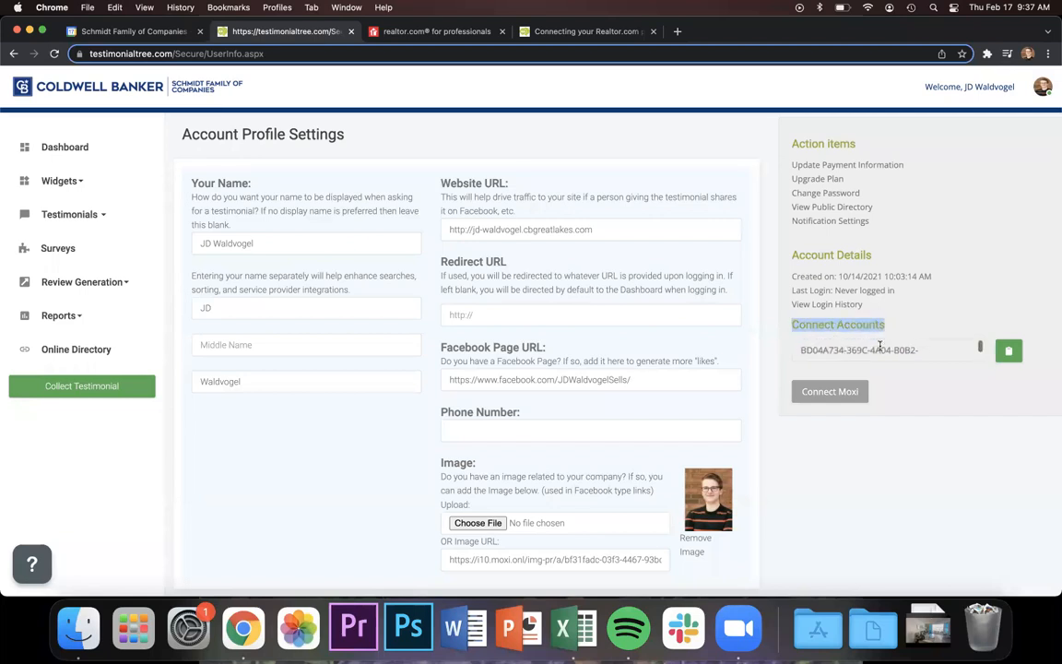
Copy the global ID, dismiss the confirmation, and return to the realtor.com tab.
{"action": "left_click", "coordinate": [1010, 350]}
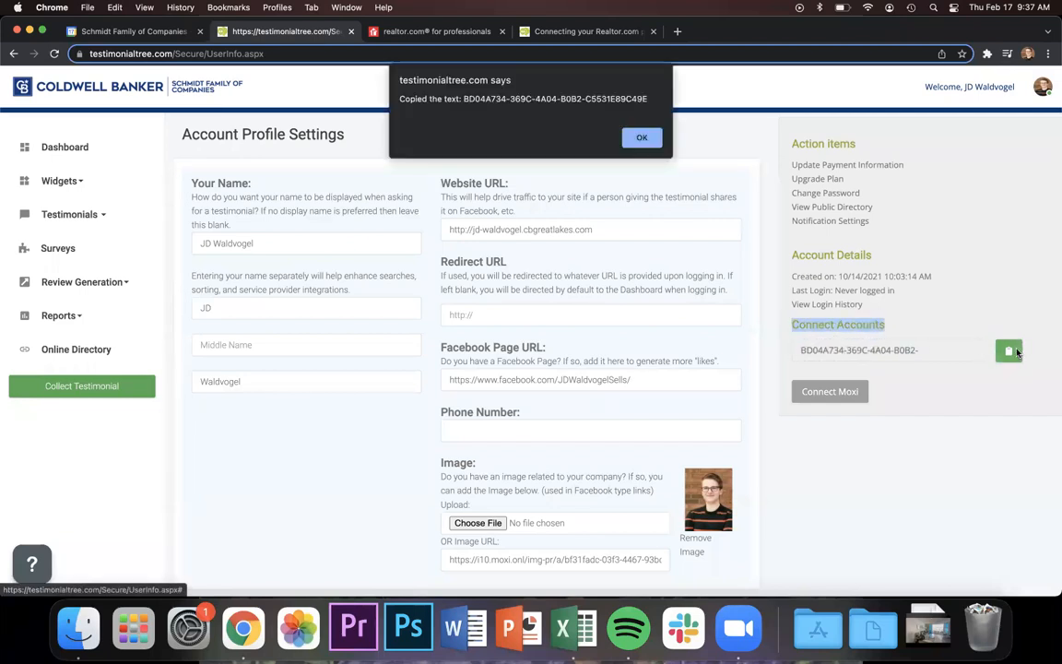
{"action": "key", "text": "Return"}
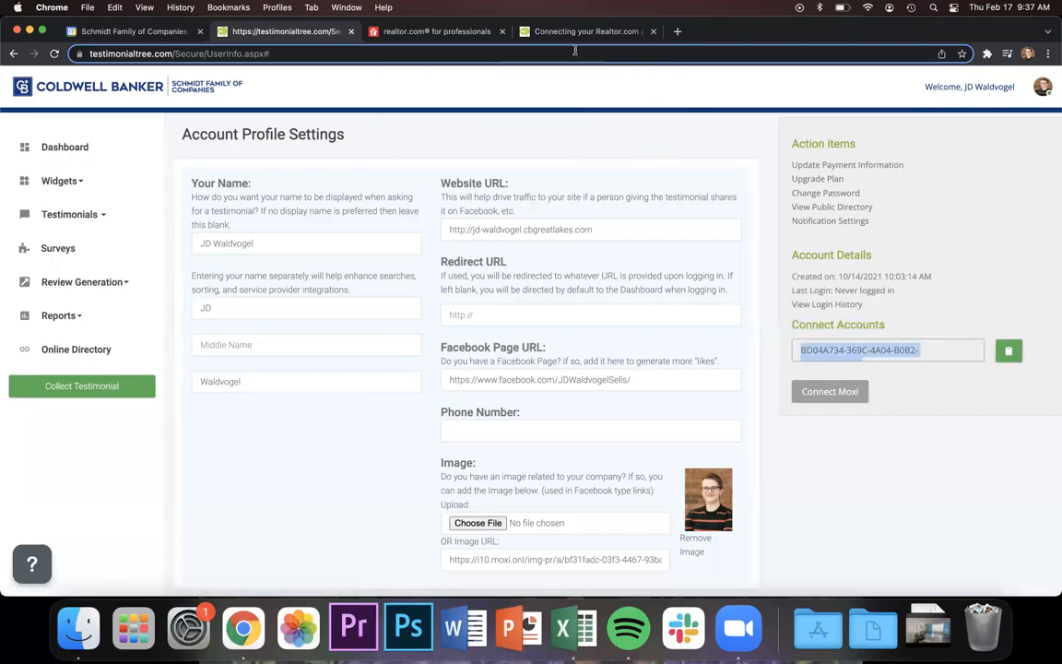
{"action": "left_click", "coordinate": [434, 31]}
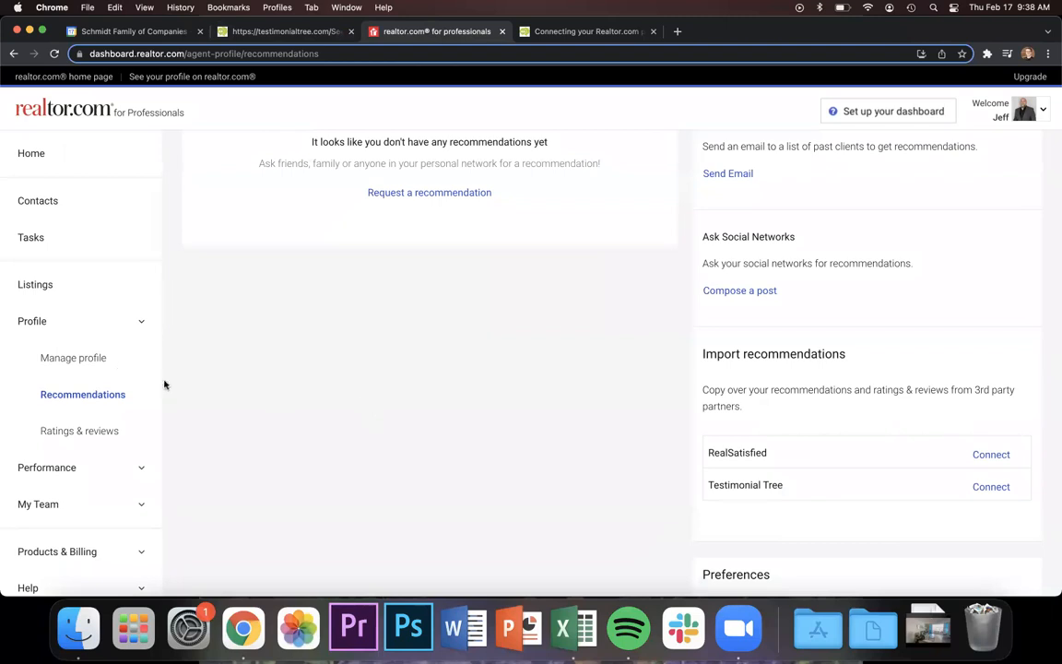
{"action": "left_click", "coordinate": [64, 154]}
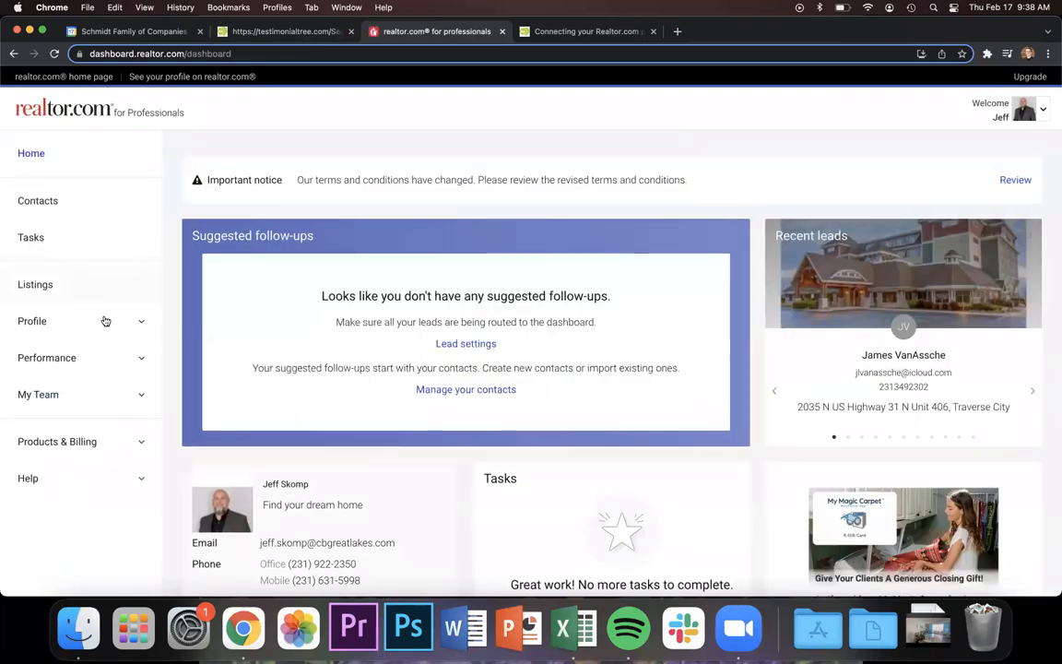
{"action": "left_click", "coordinate": [106, 323]}
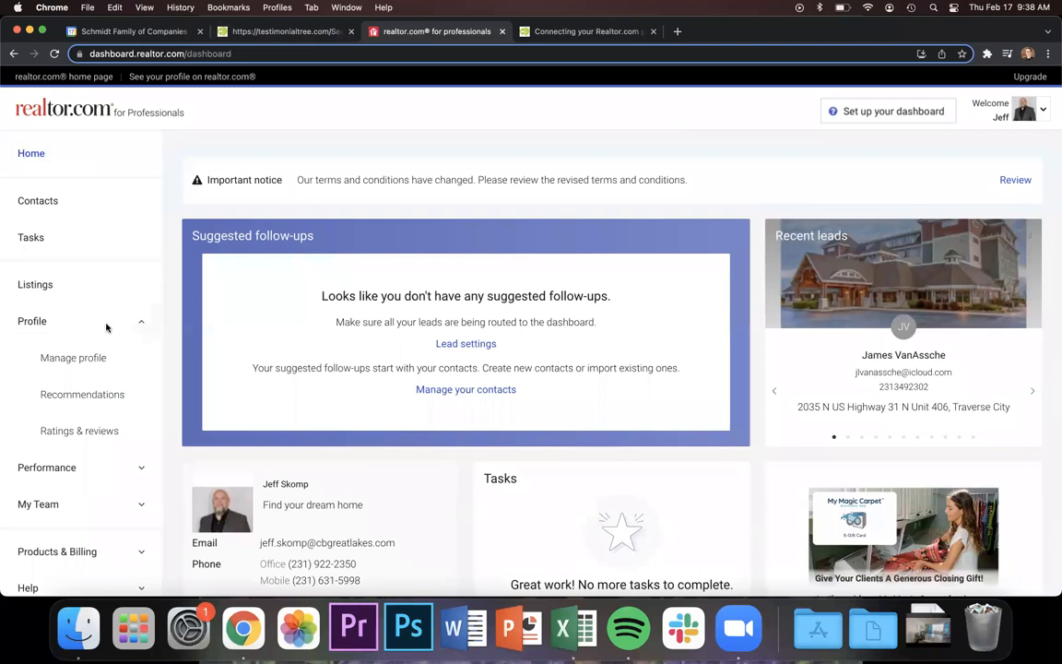
{"action": "left_click", "coordinate": [100, 396]}
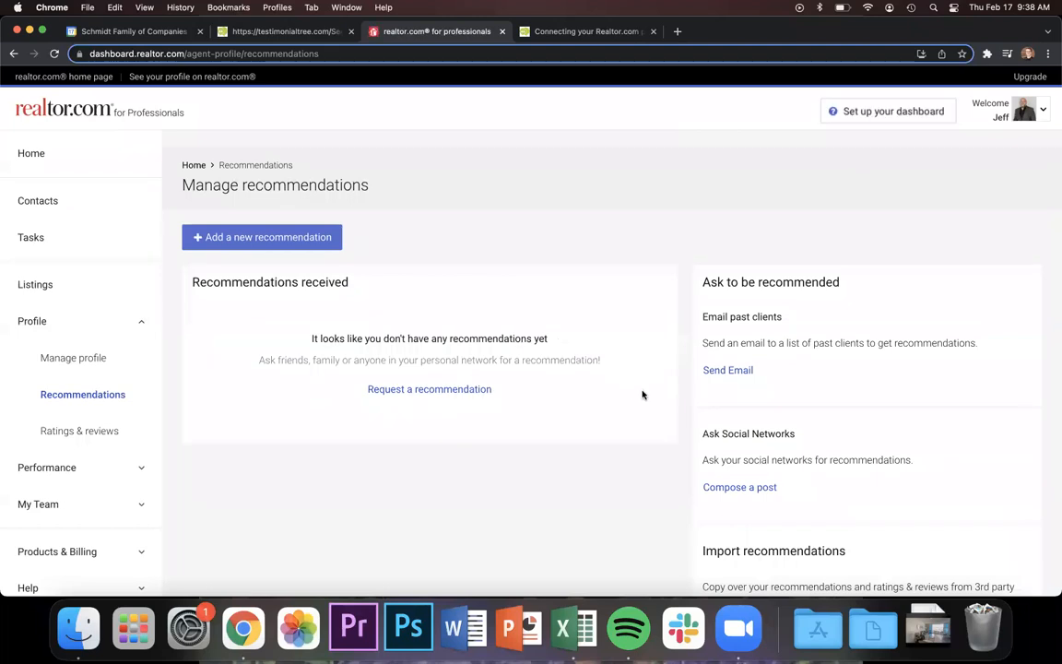
{"action": "scroll", "coordinate": [685, 427], "scroll_direction": "down", "scroll_amount": 4}
{"action": "scroll", "coordinate": [686, 425], "scroll_direction": "down", "scroll_amount": 1}
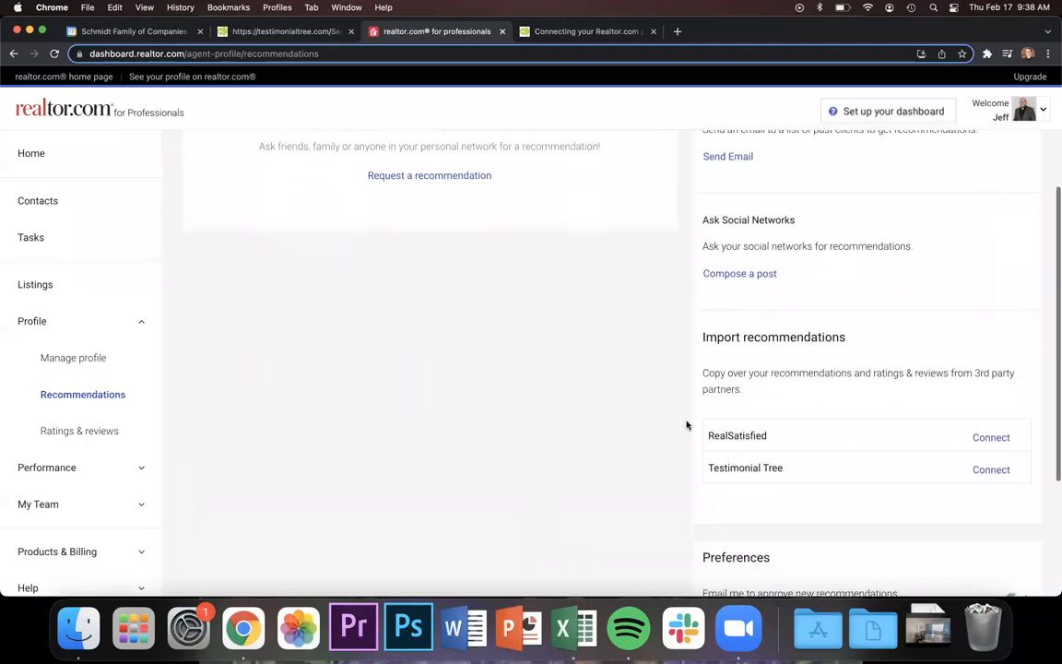
{"action": "scroll", "coordinate": [937, 465], "scroll_direction": "down", "scroll_amount": 1}
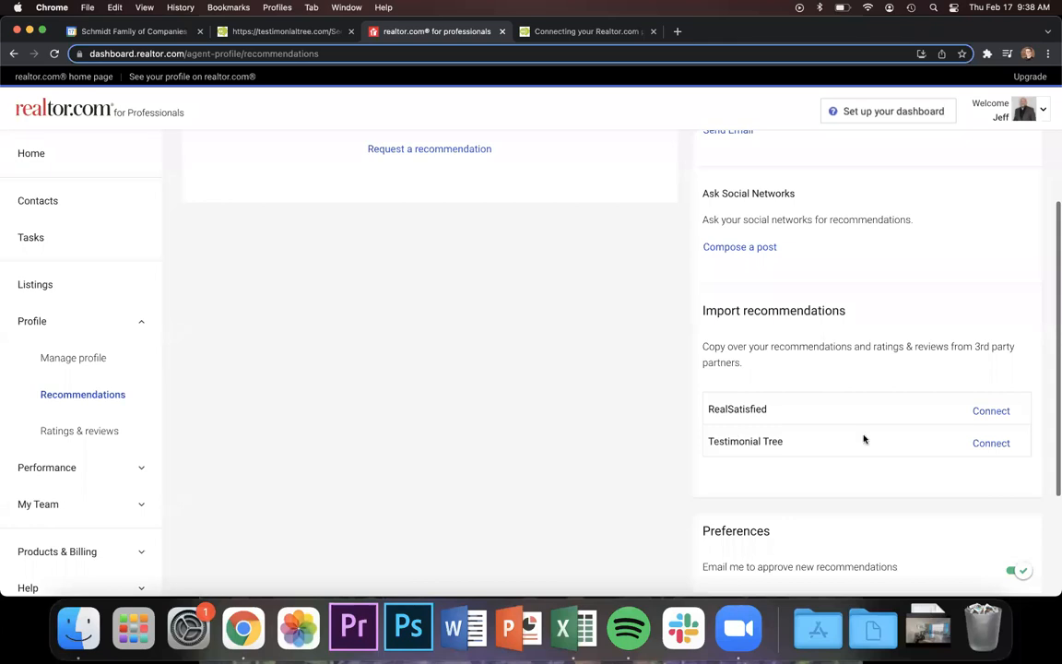
{"action": "left_click", "coordinate": [981, 443]}
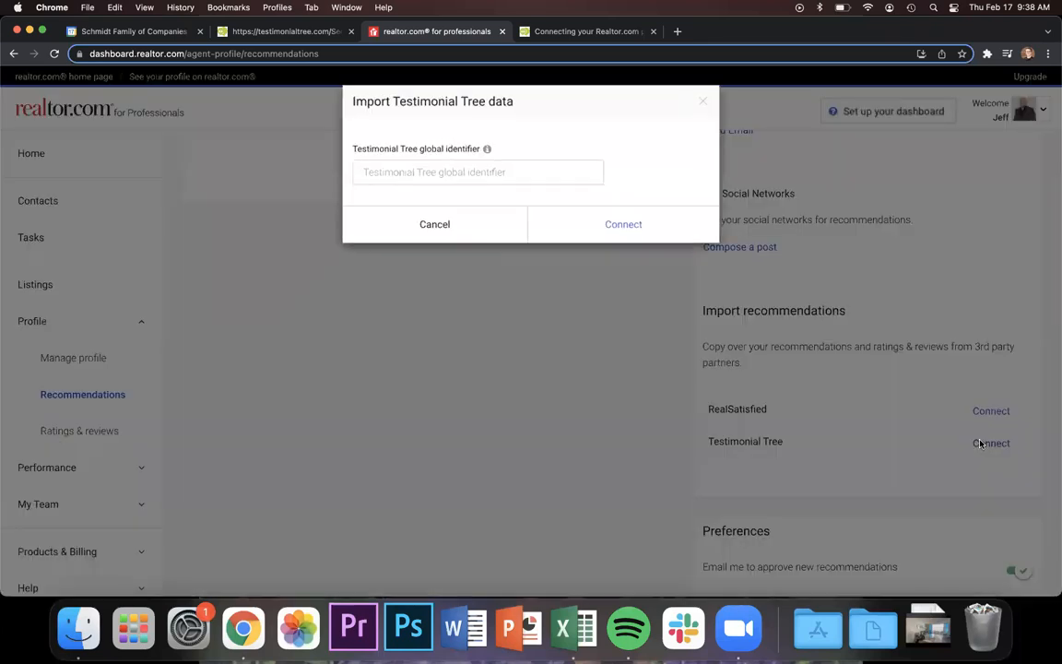
{"action": "left_click", "coordinate": [599, 173]}
{"action": "left_click", "coordinate": [577, 194]}
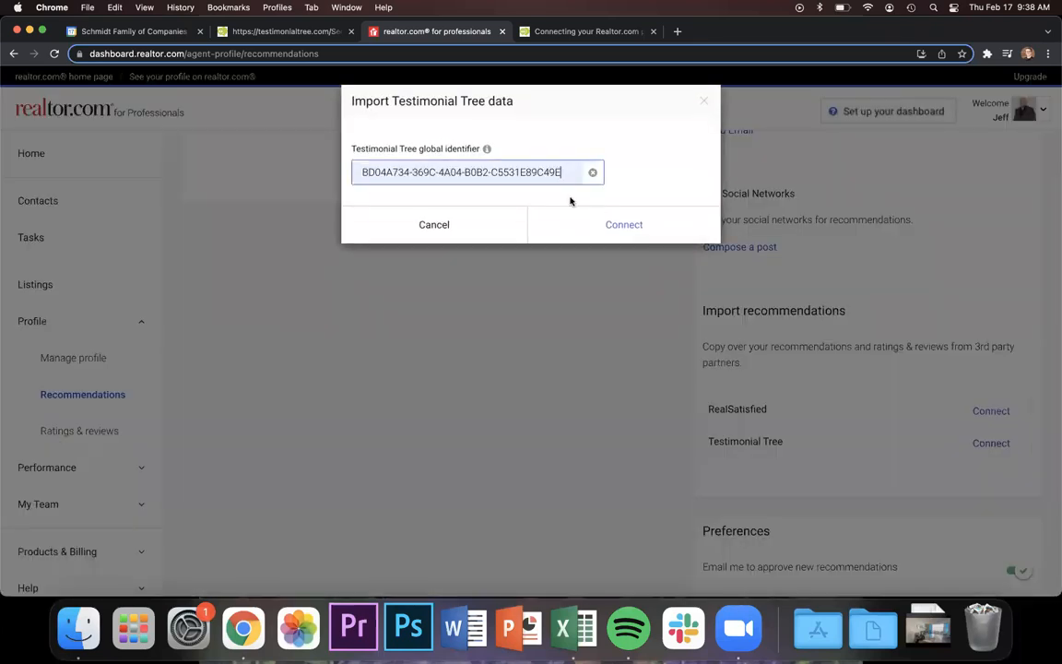
{"action": "left_click", "coordinate": [517, 238]}
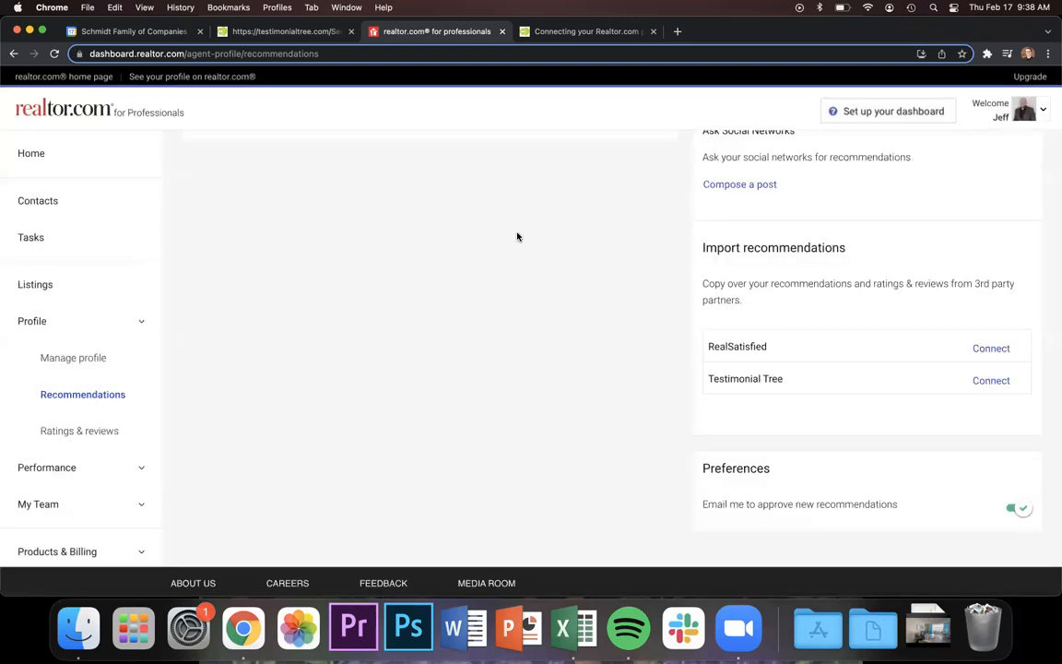
{"action": "scroll", "coordinate": [517, 237], "scroll_direction": "up", "scroll_amount": 2}
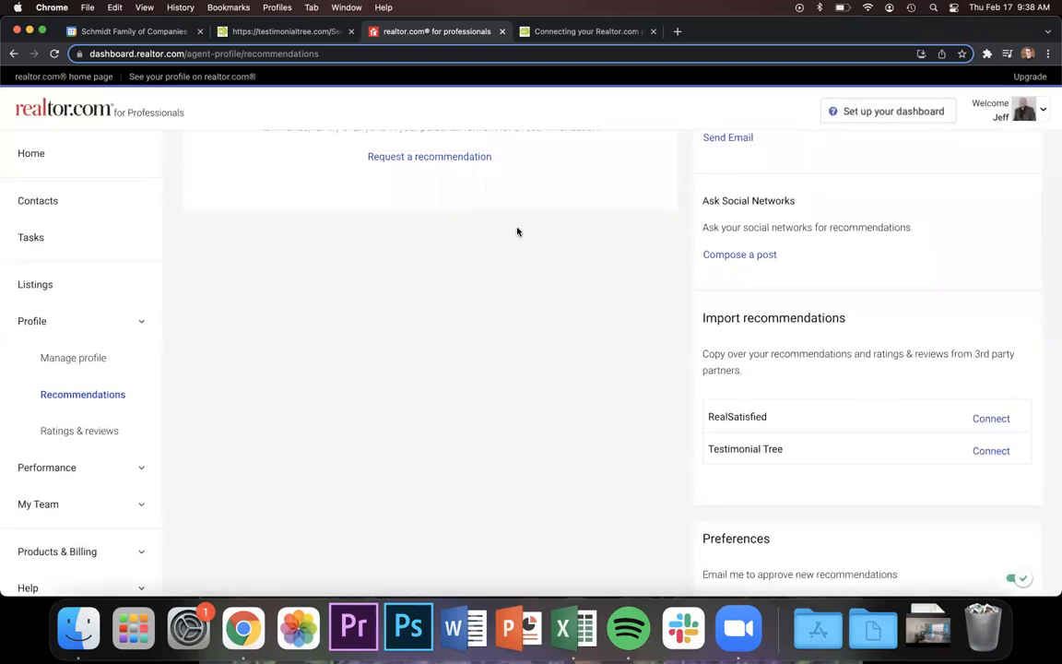
{"action": "left_click", "coordinate": [545, 32]}
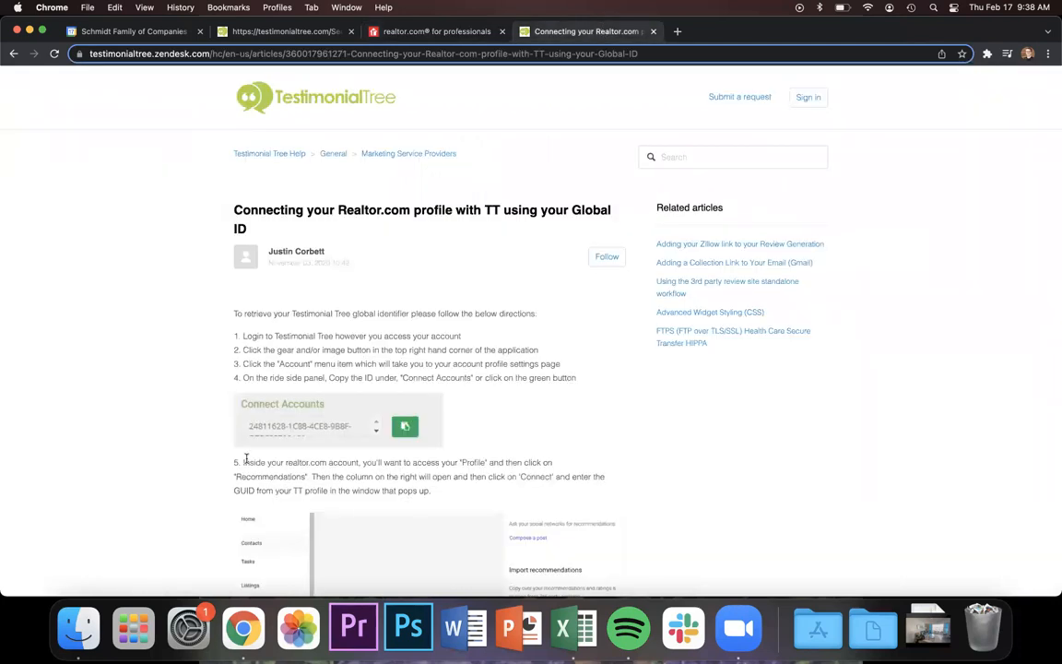
{"action": "scroll", "coordinate": [246, 459], "scroll_direction": "down", "scroll_amount": 5}
{"action": "scroll", "coordinate": [246, 458], "scroll_direction": "up", "scroll_amount": 3}
{"action": "scroll", "coordinate": [246, 459], "scroll_direction": "up", "scroll_amount": 3}
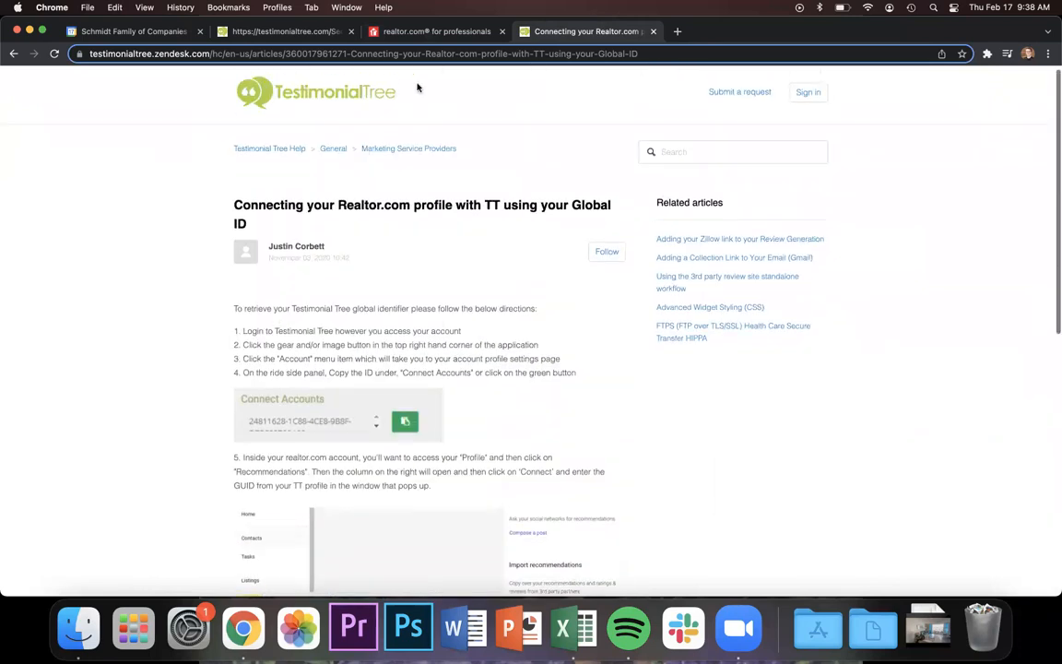
{"action": "left_click", "coordinate": [415, 34]}
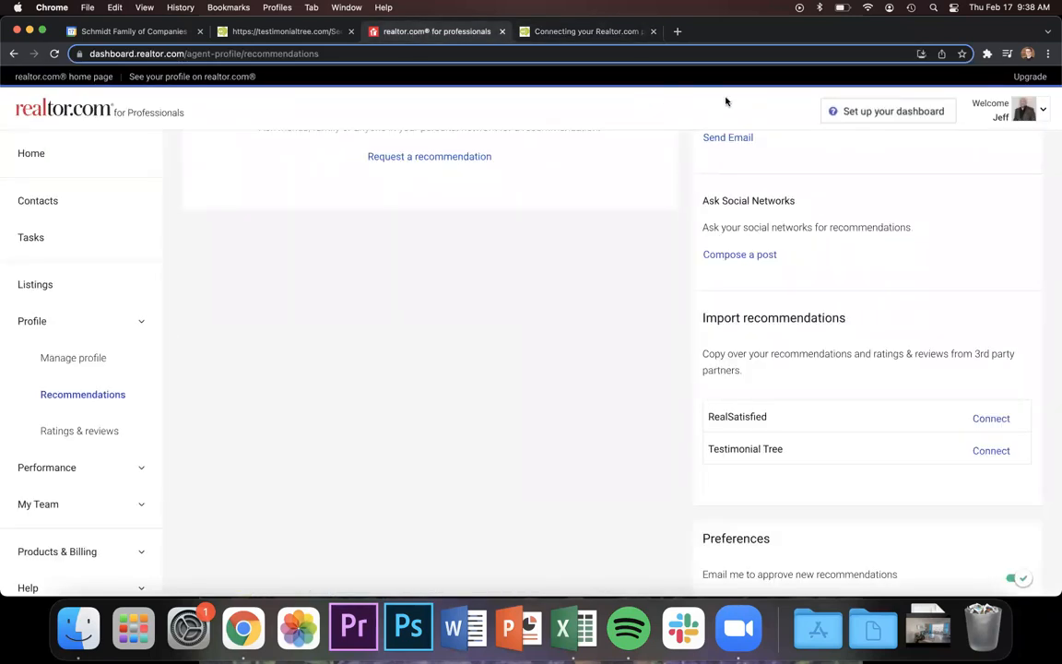